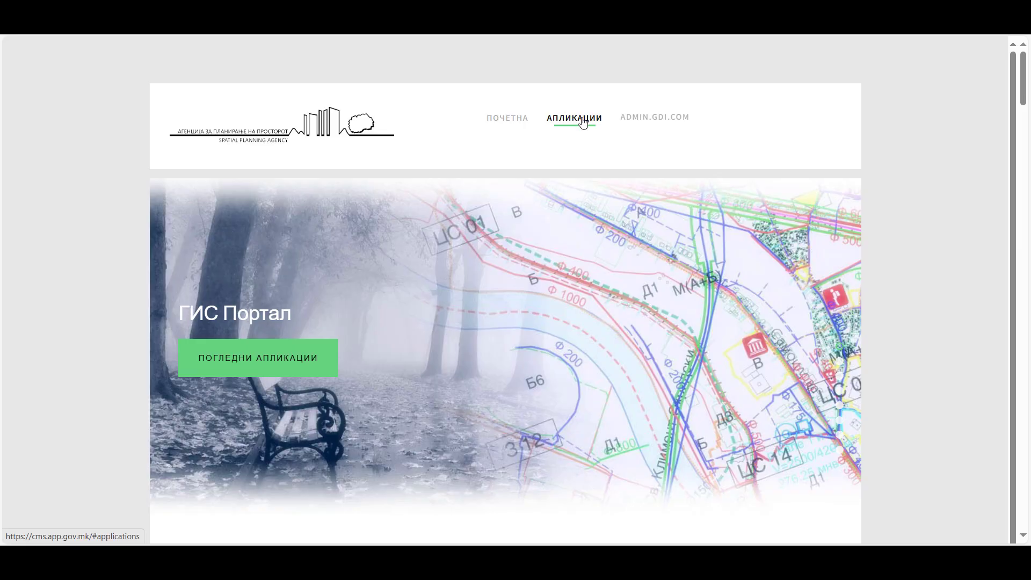
- Go to the Апликации section of the ГИС Портал page and look through all the listed applications
click(583, 123)
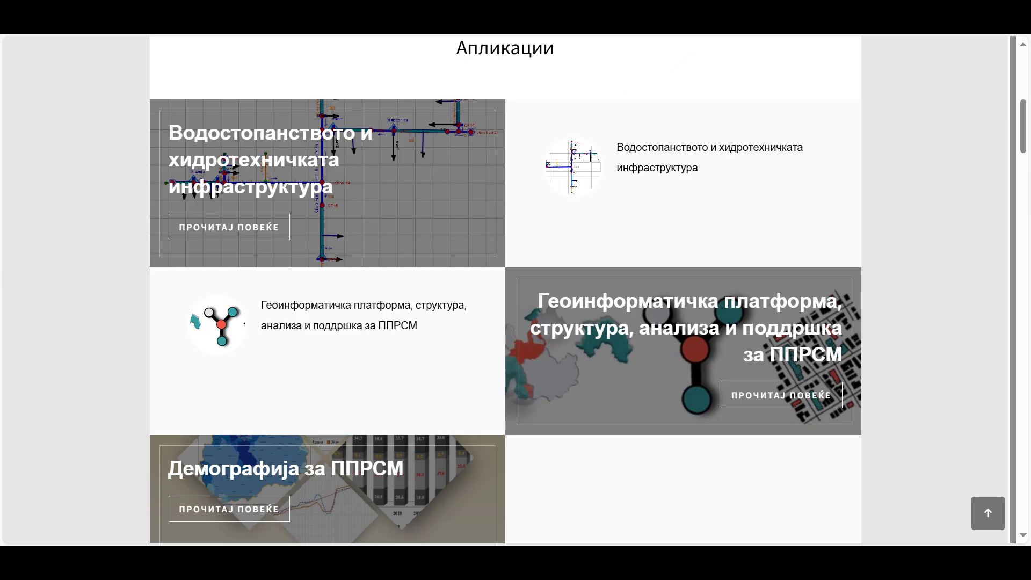
scroll(693, 191, down, 1)
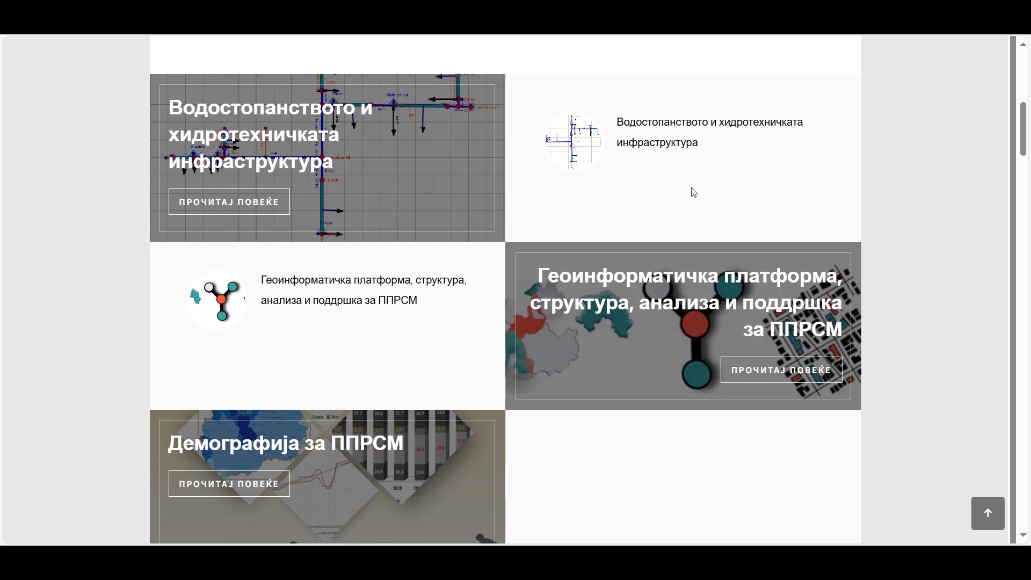
scroll(693, 191, down, 6)
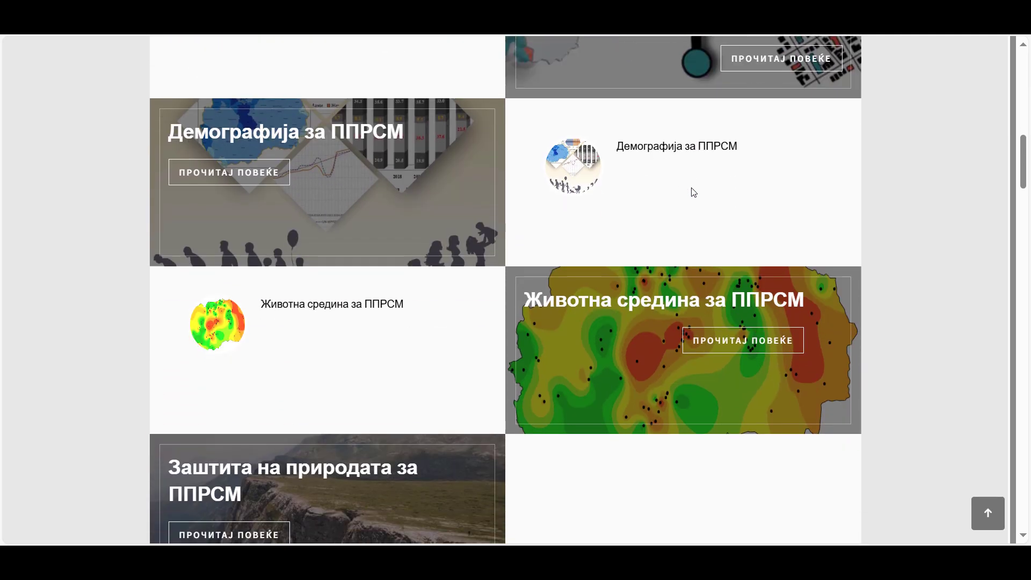
scroll(693, 192, down, 11)
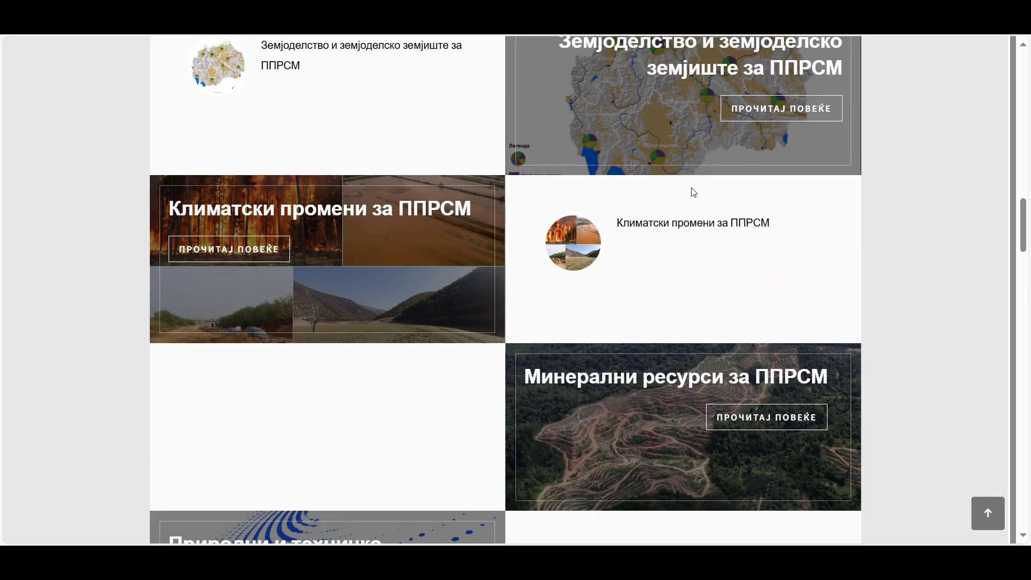
scroll(693, 192, down, 8)
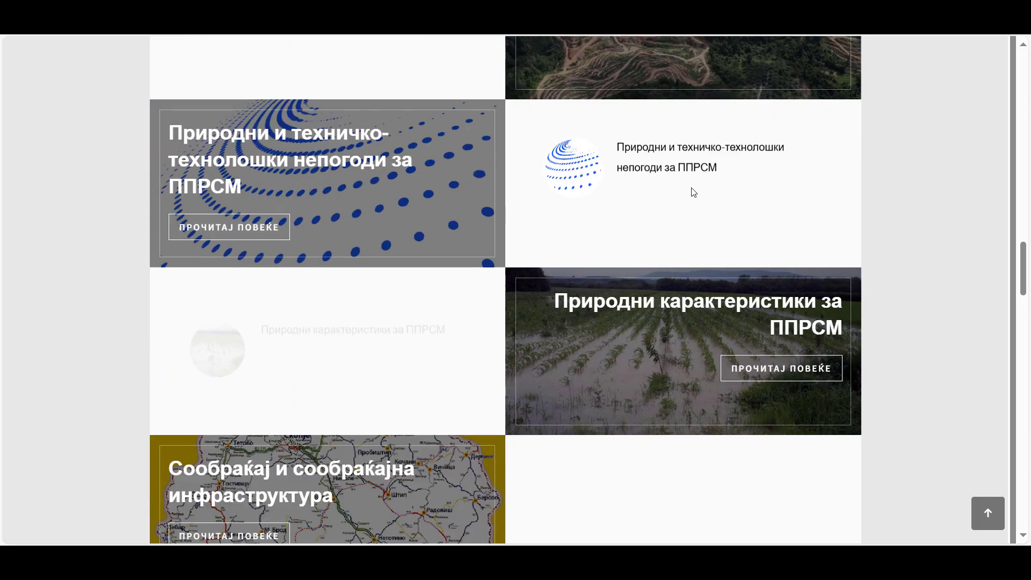
scroll(693, 192, down, 10)
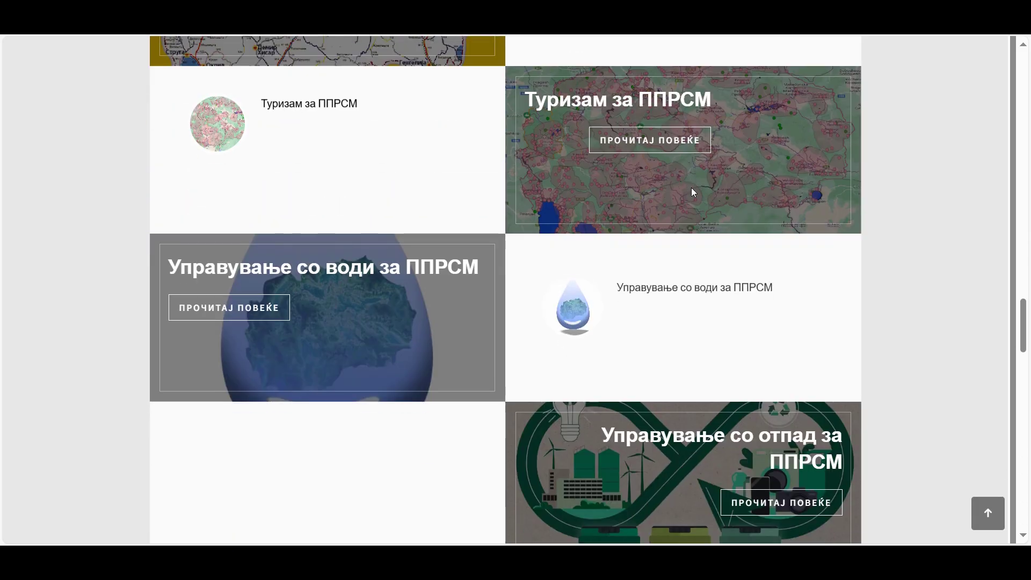
scroll(692, 191, down, 17)
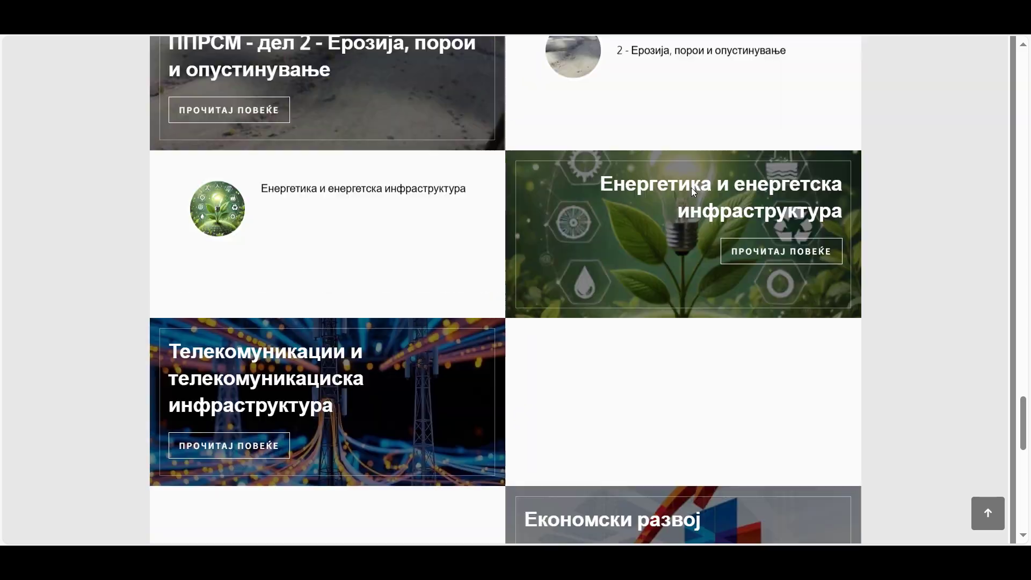
scroll(691, 188, down, 14)
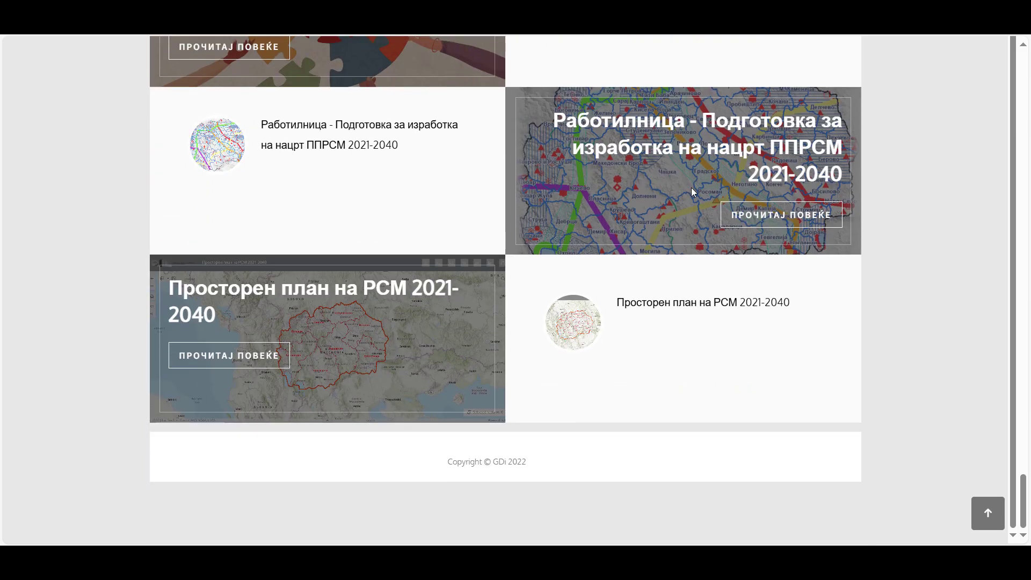
- Open the Животна средина за ППРСМ application from the list of applications
key(Home)
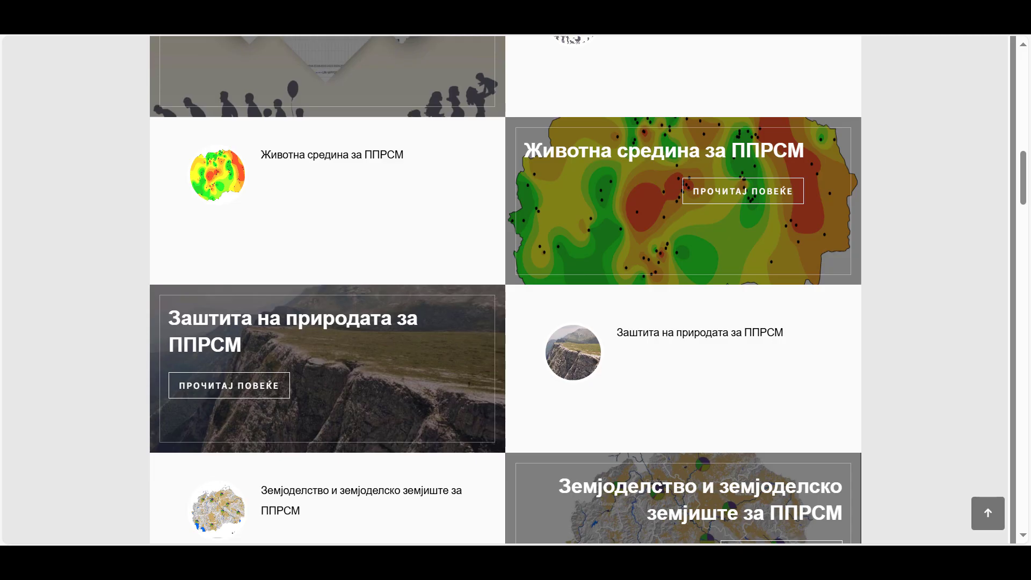
click(737, 206)
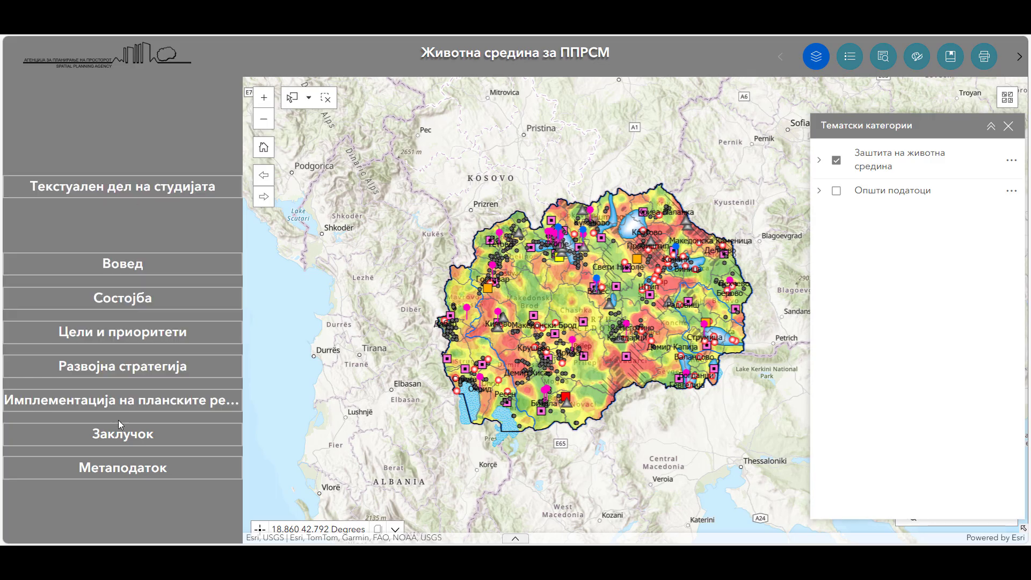
- Open the Цели и приоритети document of the environment study and read through its pages
click(162, 337)
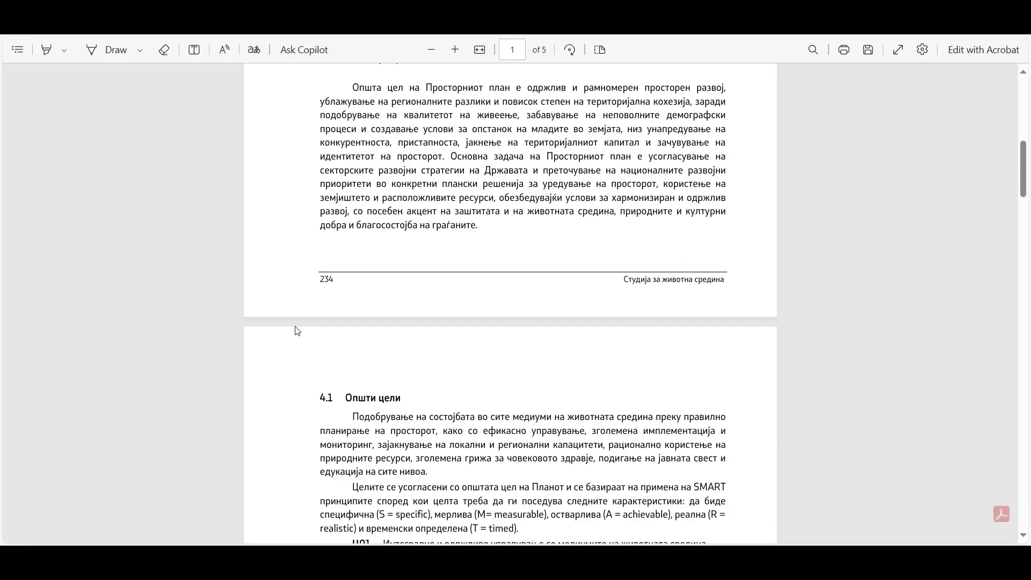
scroll(298, 332, down, 12)
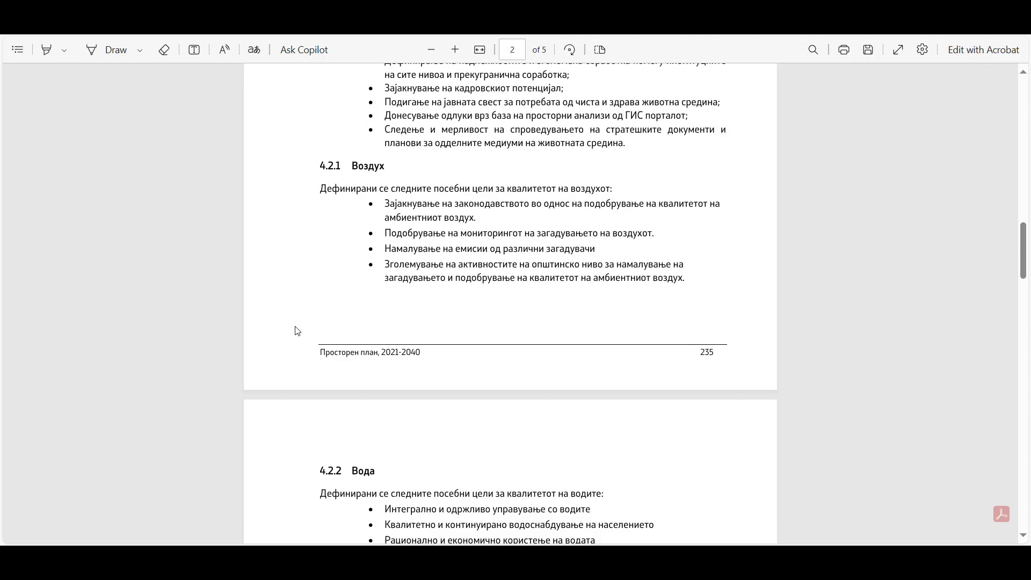
scroll(298, 331, down, 15)
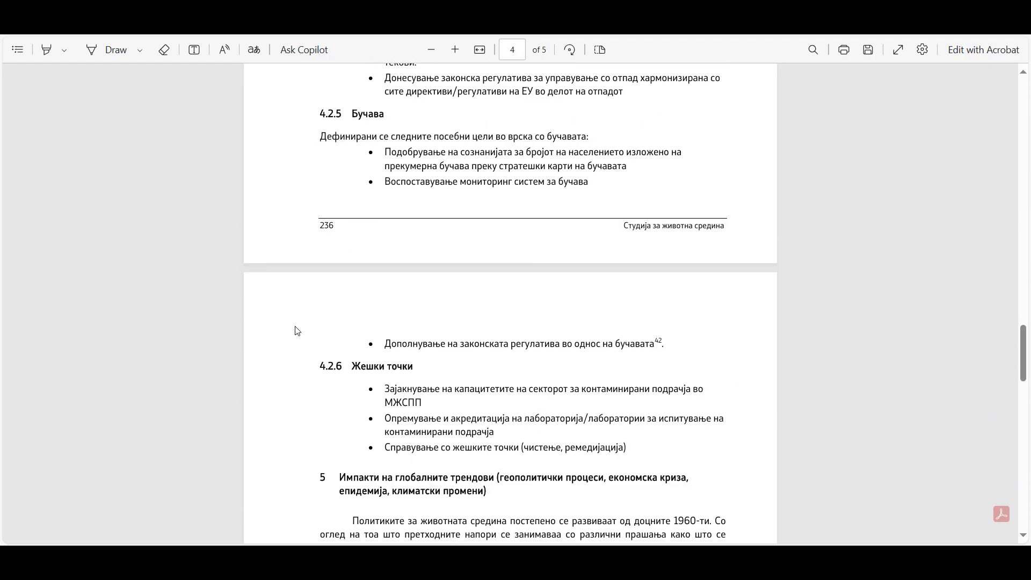
scroll(296, 331, down, 6)
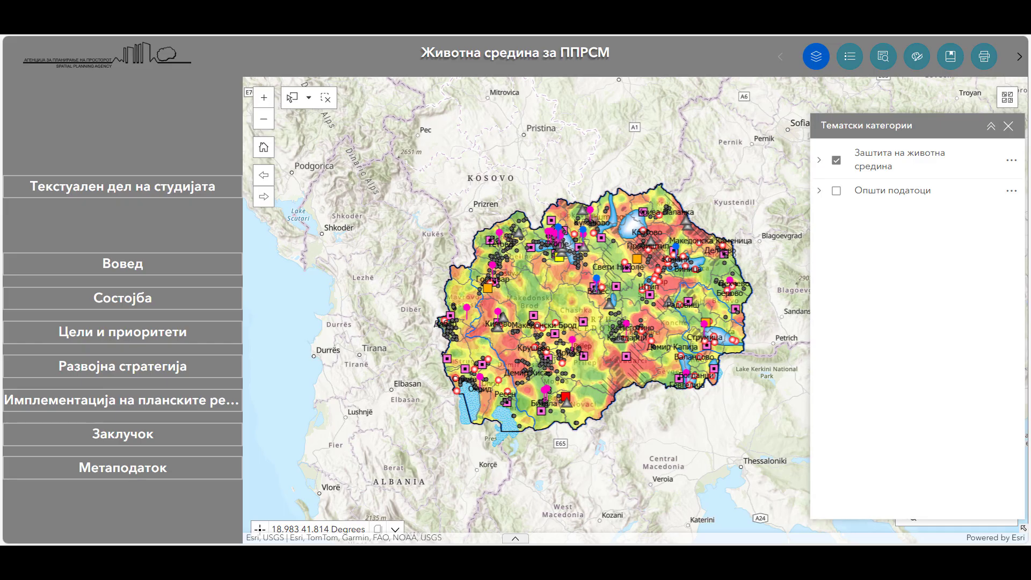
- Zoom the map in and out, restore its default view, and step back and forward through the map extents
scroll(569, 288, up, 2)
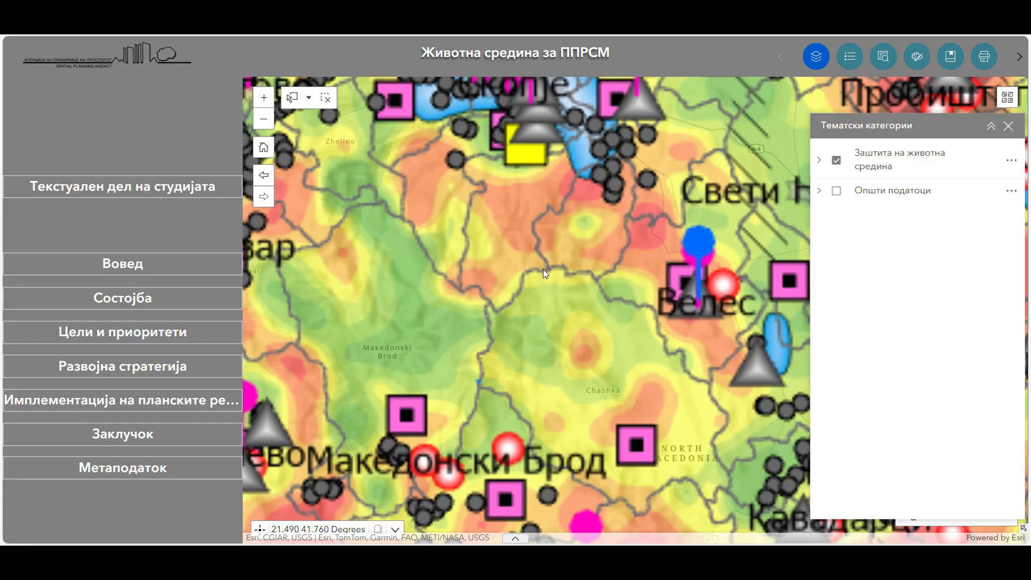
scroll(541, 269, down, 1)
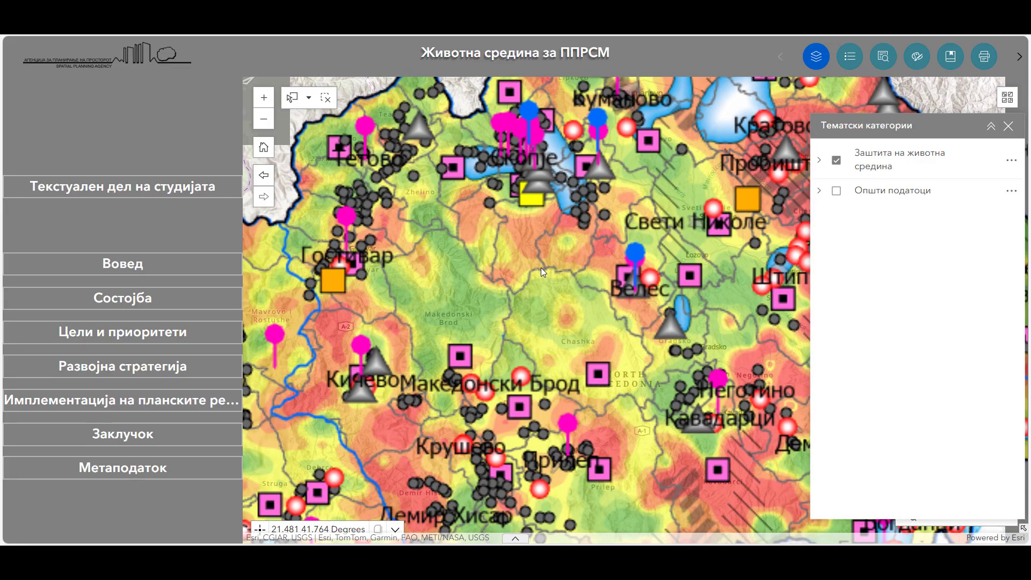
scroll(542, 269, down, 1)
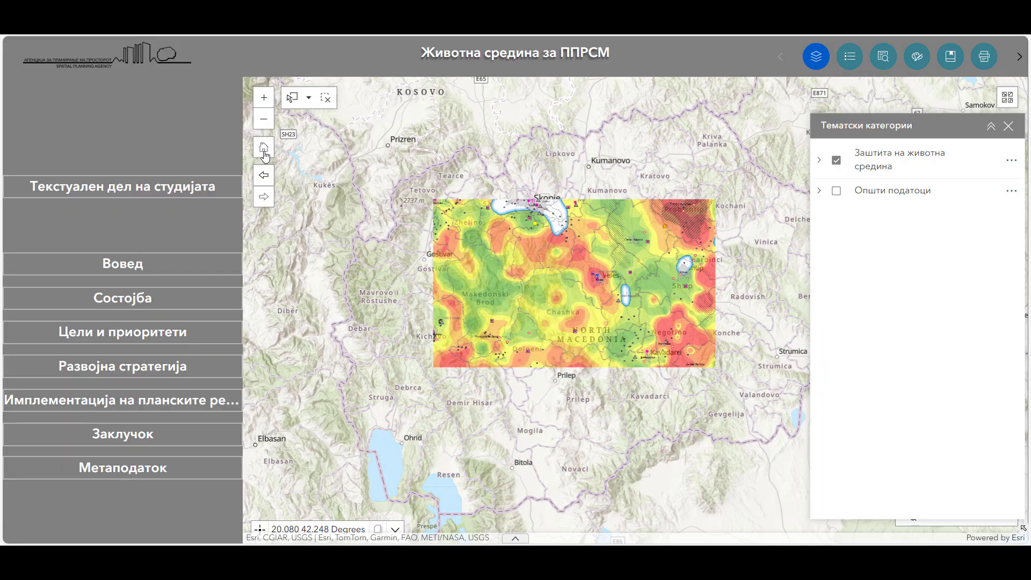
click(264, 148)
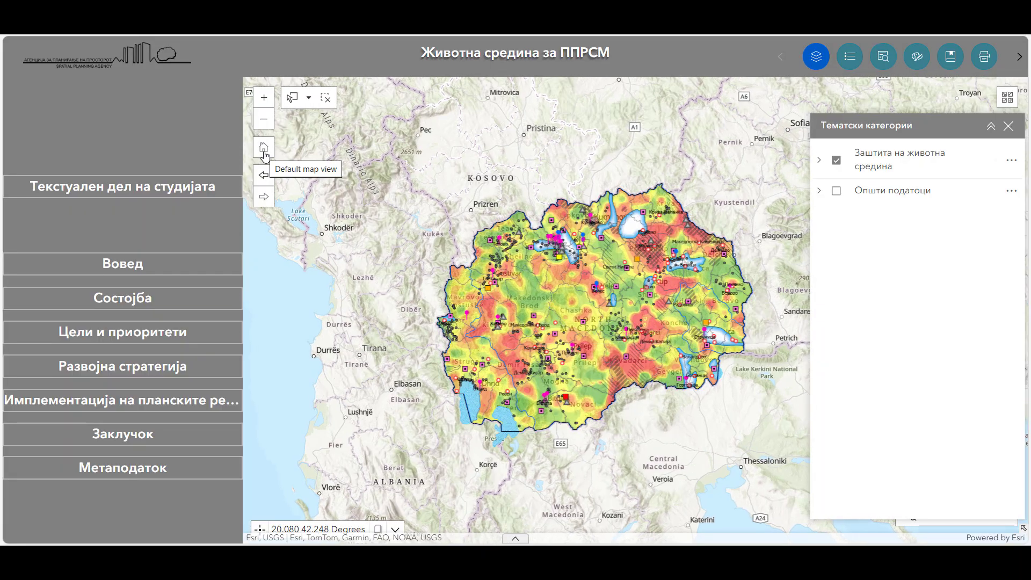
click(264, 176)
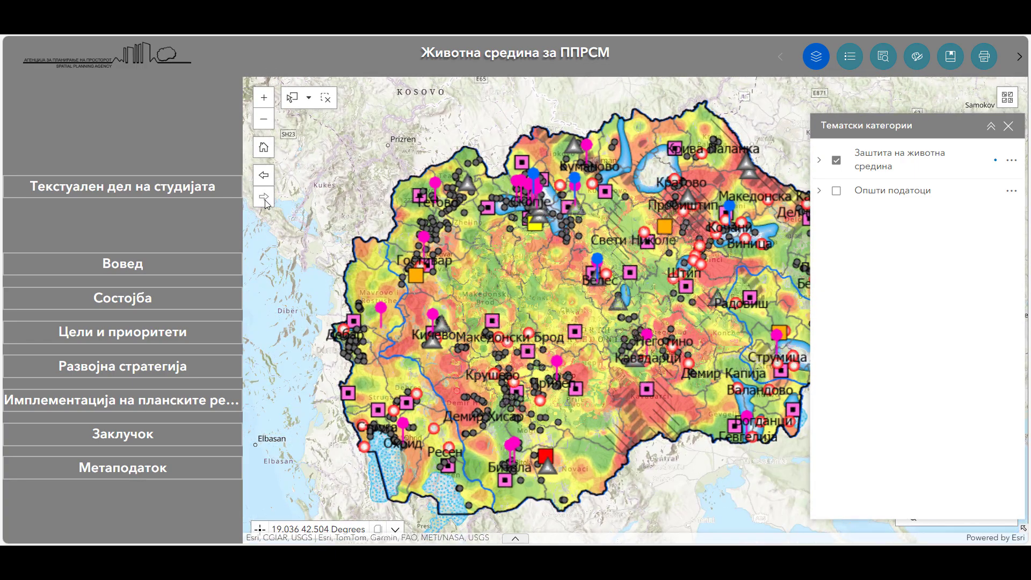
click(265, 202)
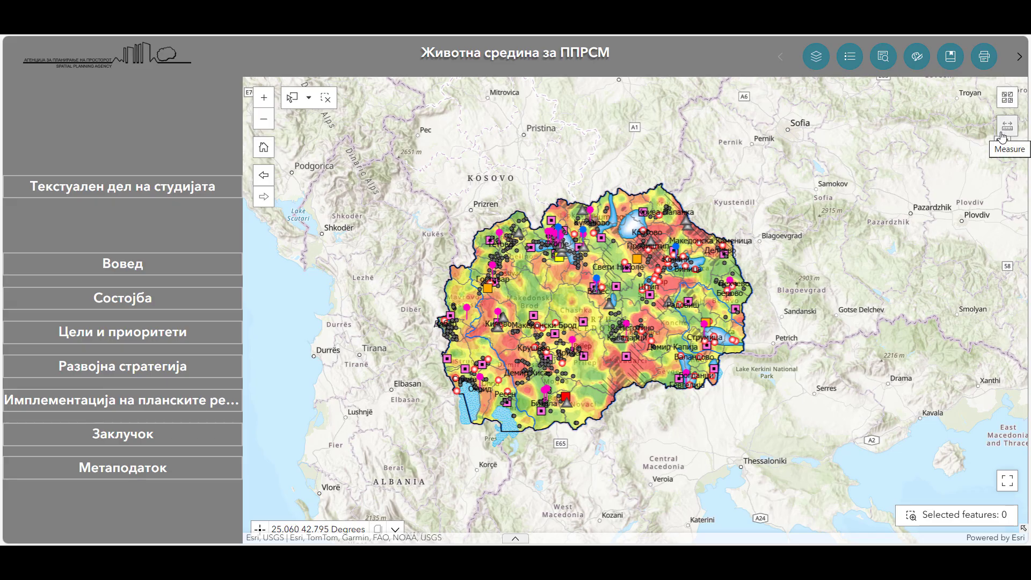
- Open the basemap gallery and look through the available basemaps
click(1008, 98)
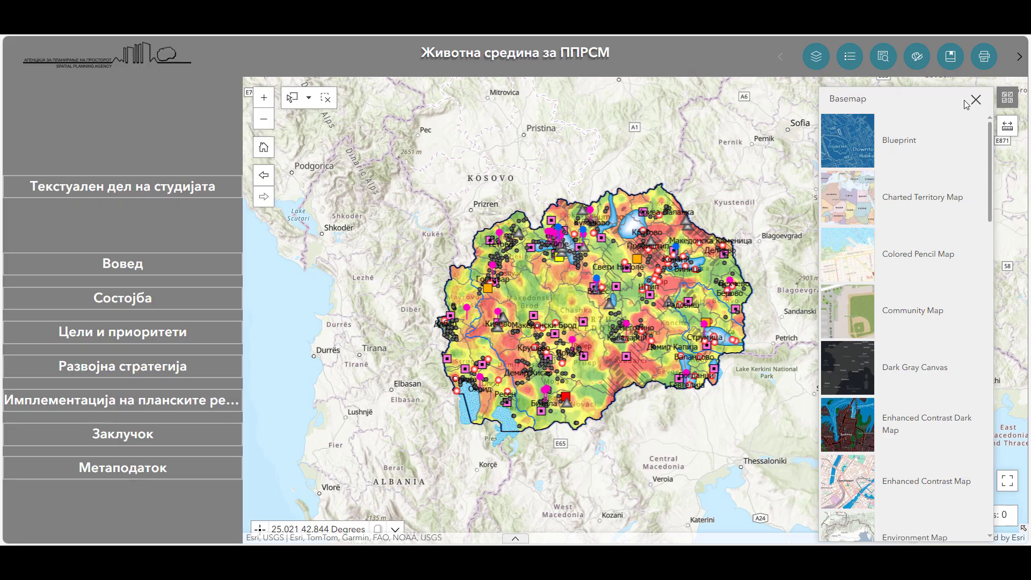
scroll(944, 232, down, 15)
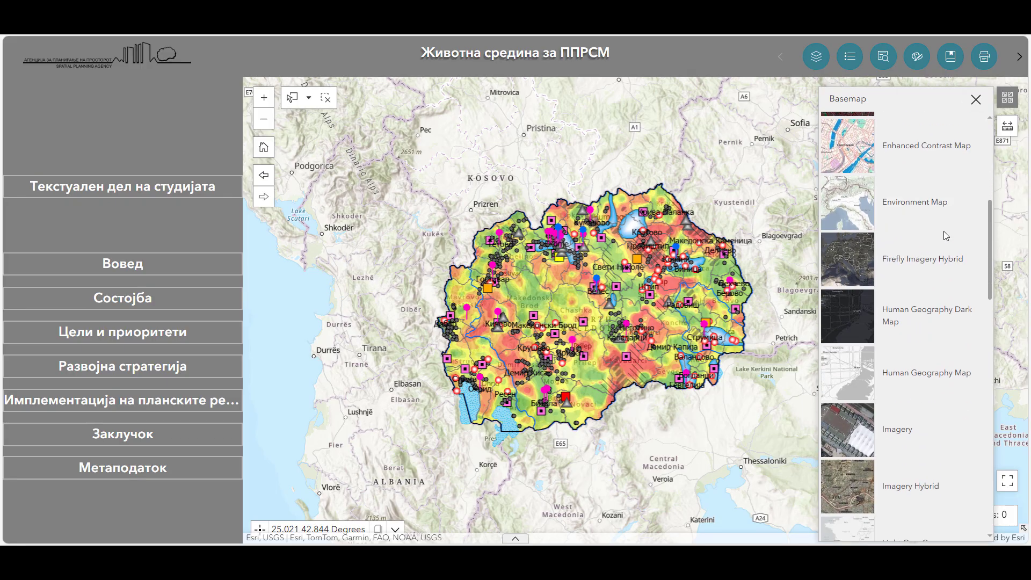
scroll(945, 237, down, 7)
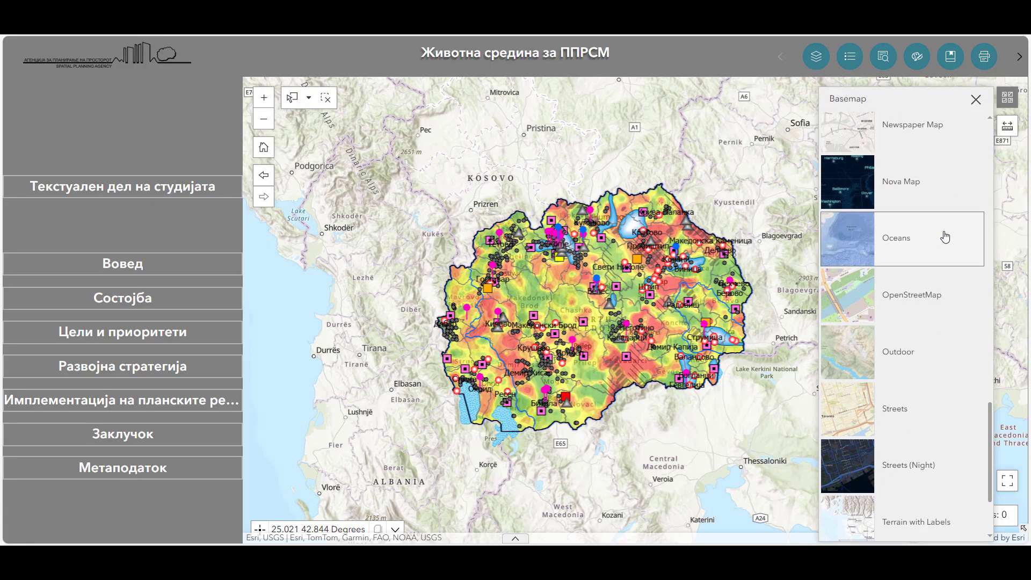
scroll(945, 236, up, 20)
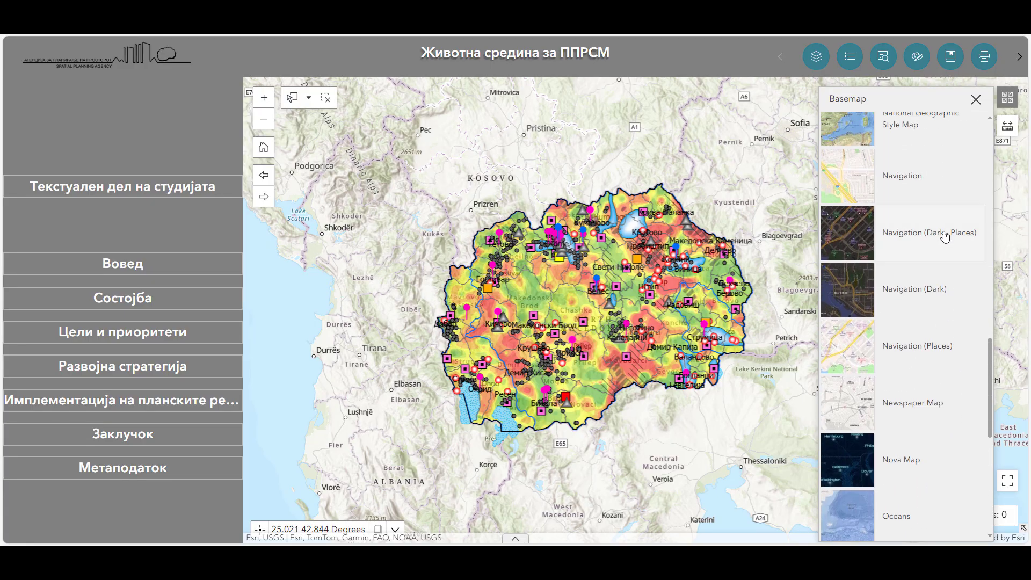
scroll(945, 237, up, 2)
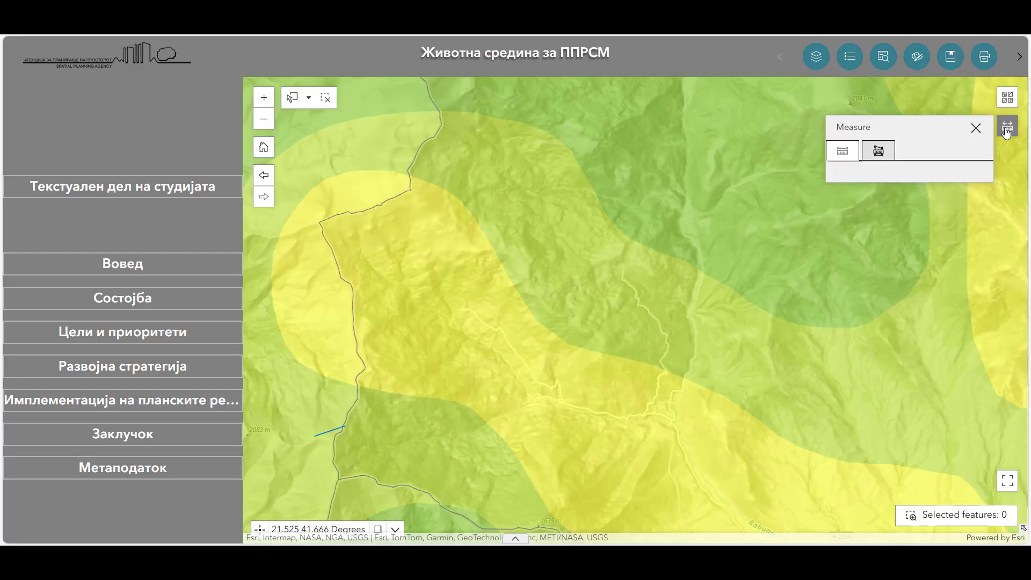
- Measure a straight distance between two points on the map in metric units and close the Measure tool
click(847, 151)
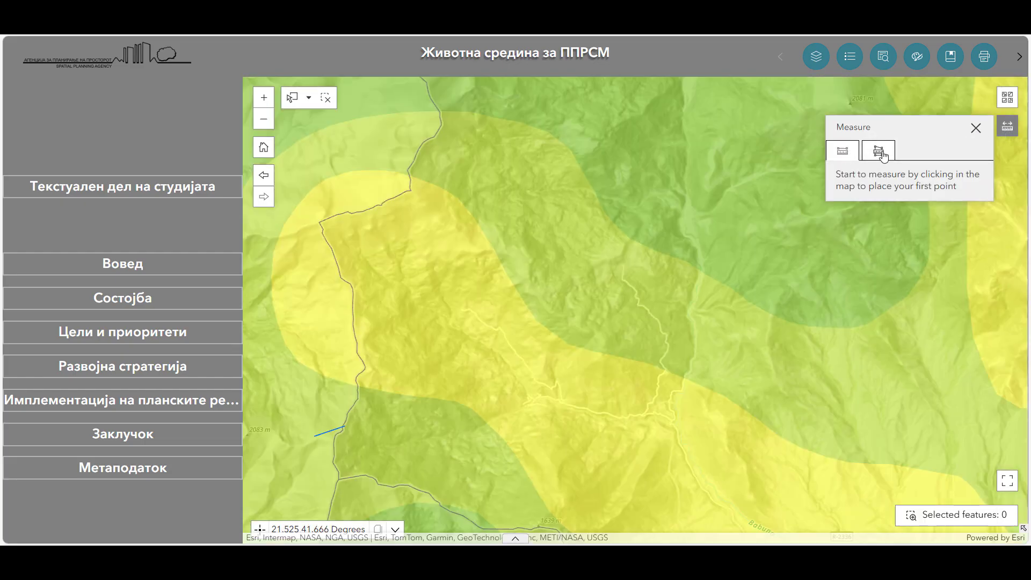
click(564, 284)
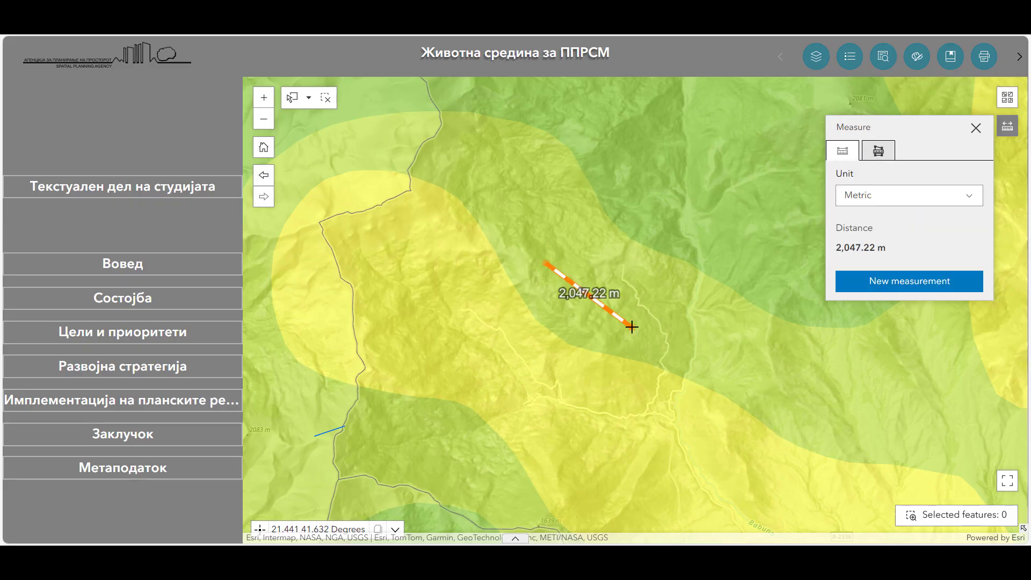
click(876, 160)
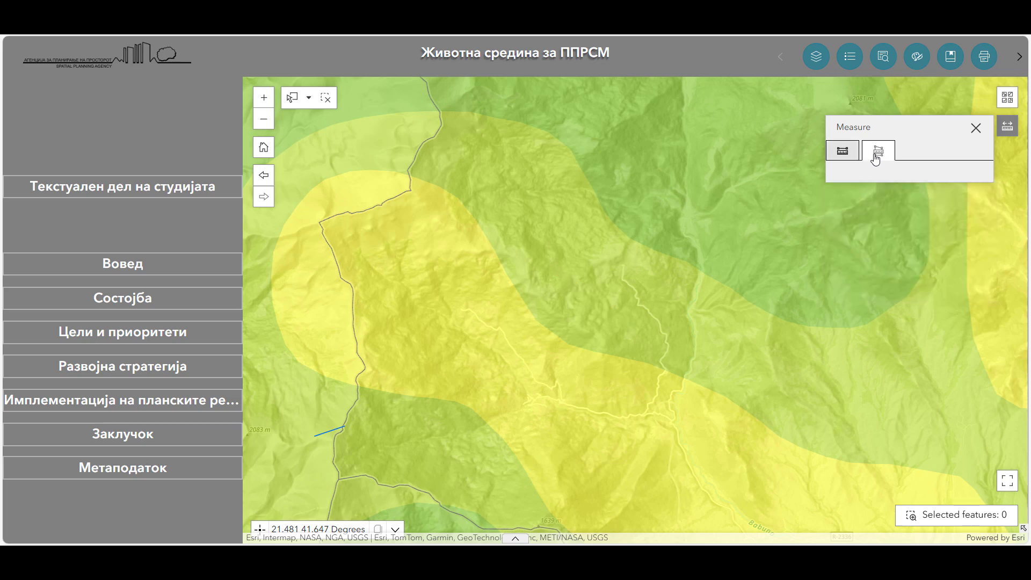
click(1008, 125)
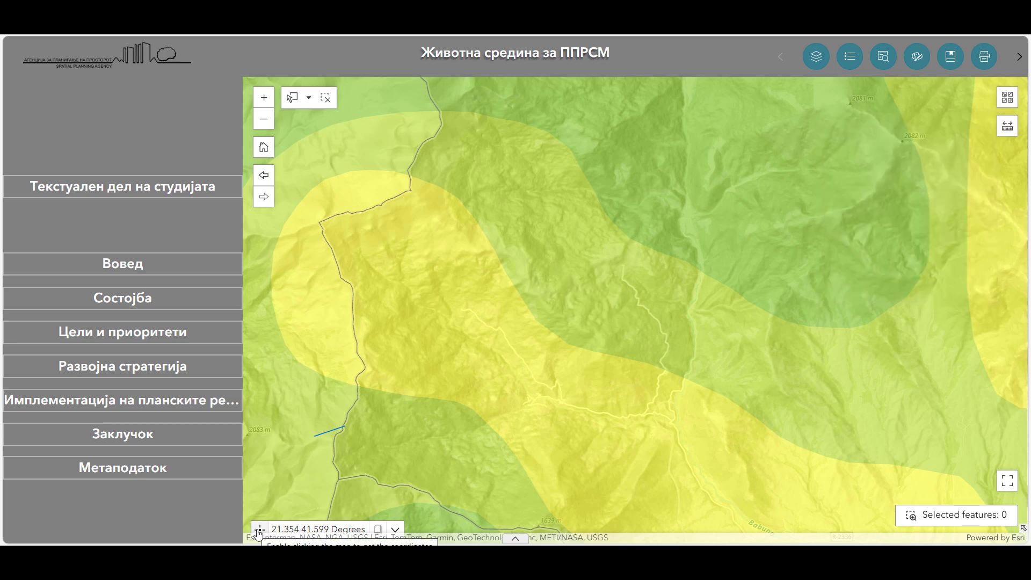
- Mark a point on the map at about 21.406 41.623 degrees to get its coordinates
click(479, 377)
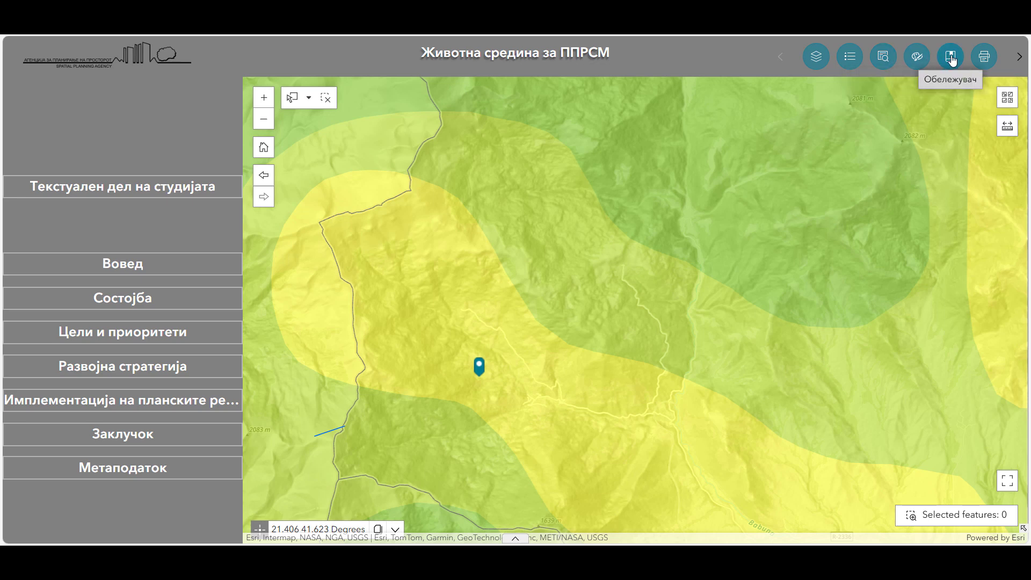
click(1020, 57)
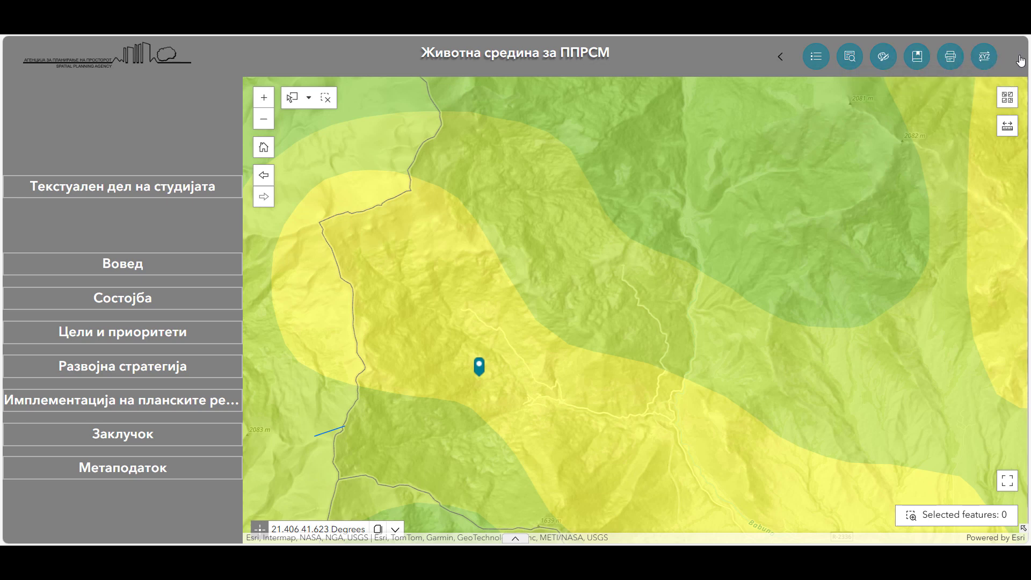
click(1020, 59)
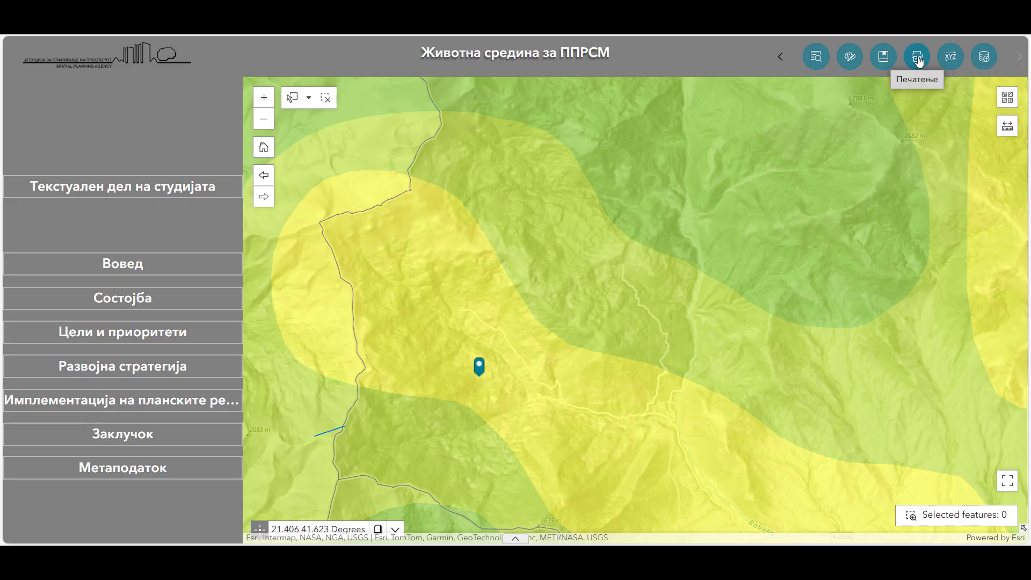
click(780, 56)
click(781, 57)
- Open the Тематски категории layer list and examine the layers in the Заштита на животна средина group
click(816, 58)
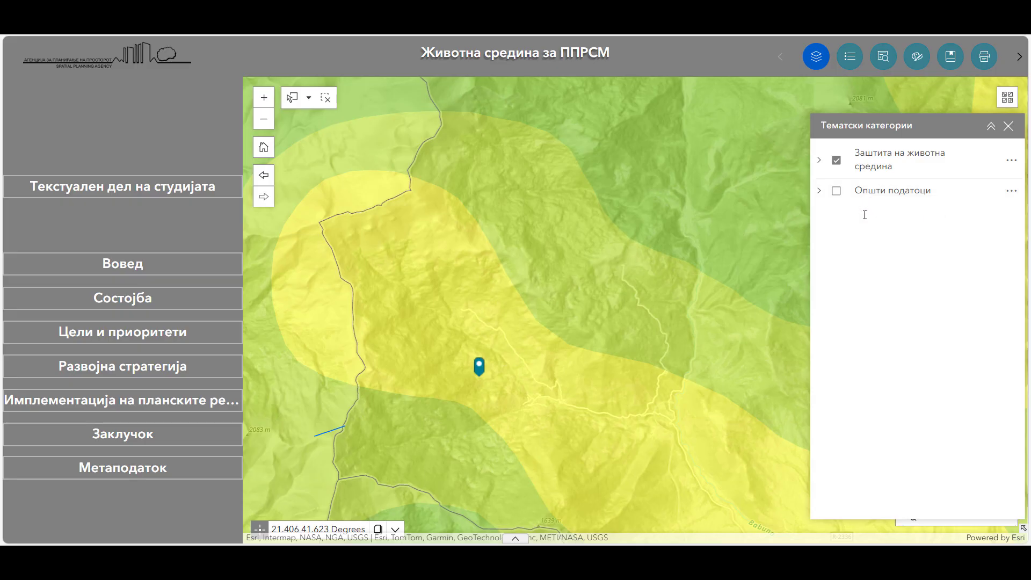
click(820, 160)
scroll(863, 242, down, 6)
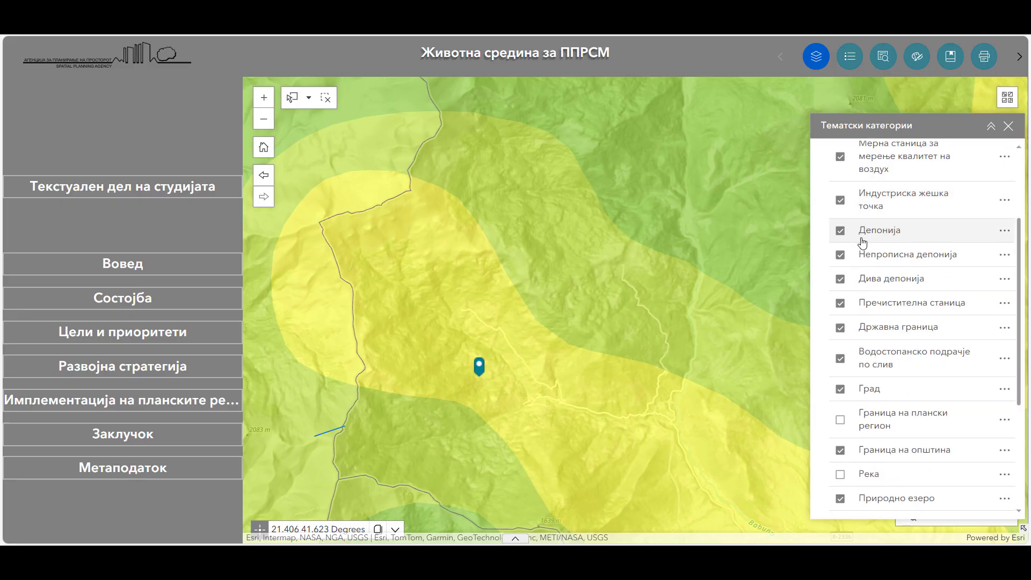
scroll(863, 242, up, 1)
scroll(862, 242, up, 5)
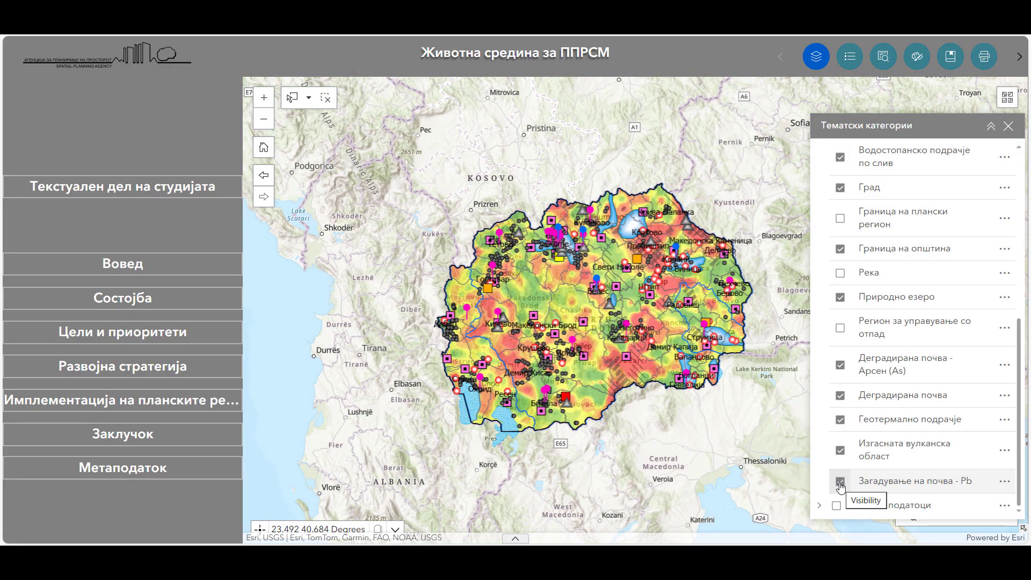
- Toggle the Загадување на почва - Pb layer off and back on, and open the map legend
click(841, 483)
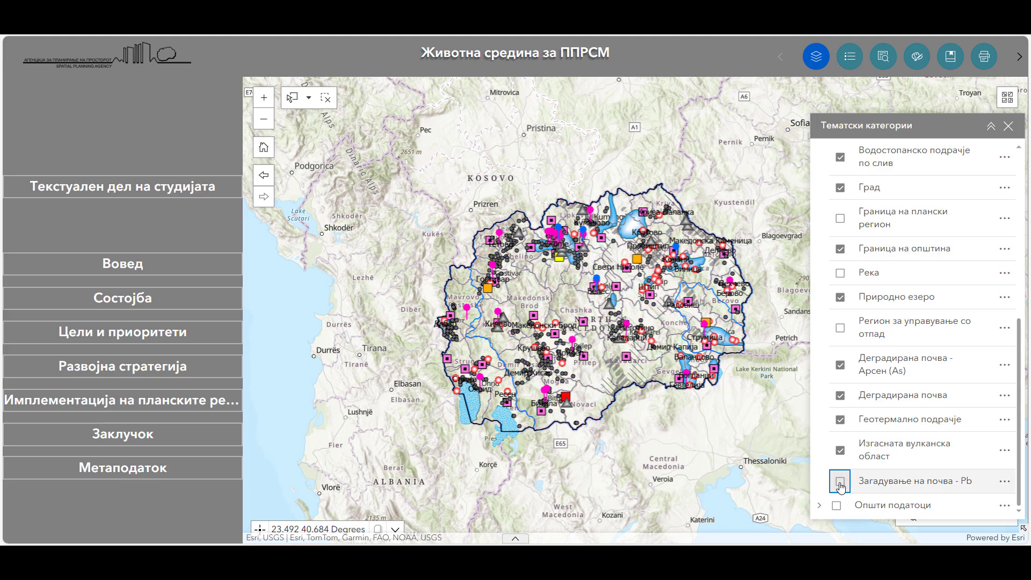
click(841, 483)
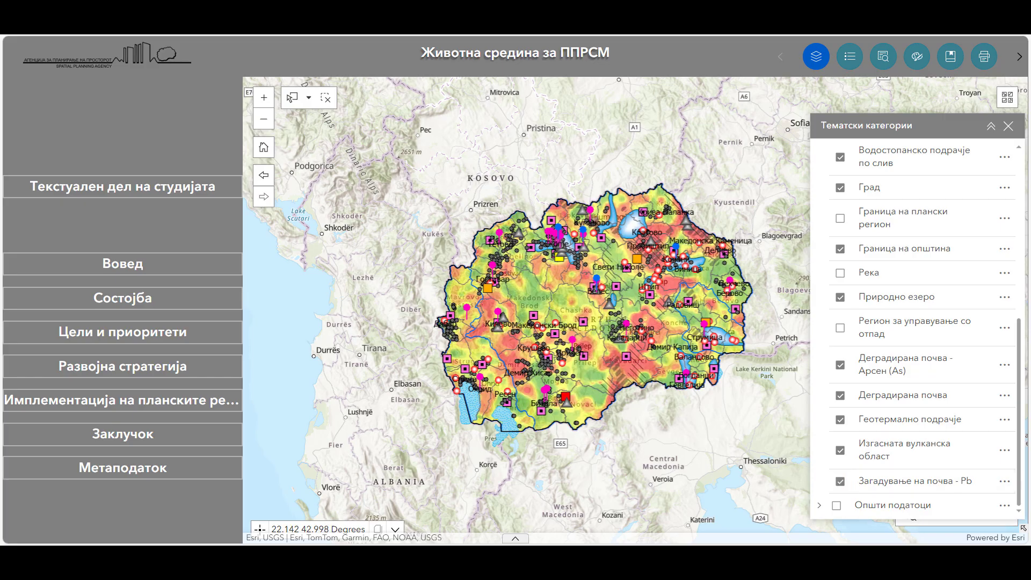
click(853, 57)
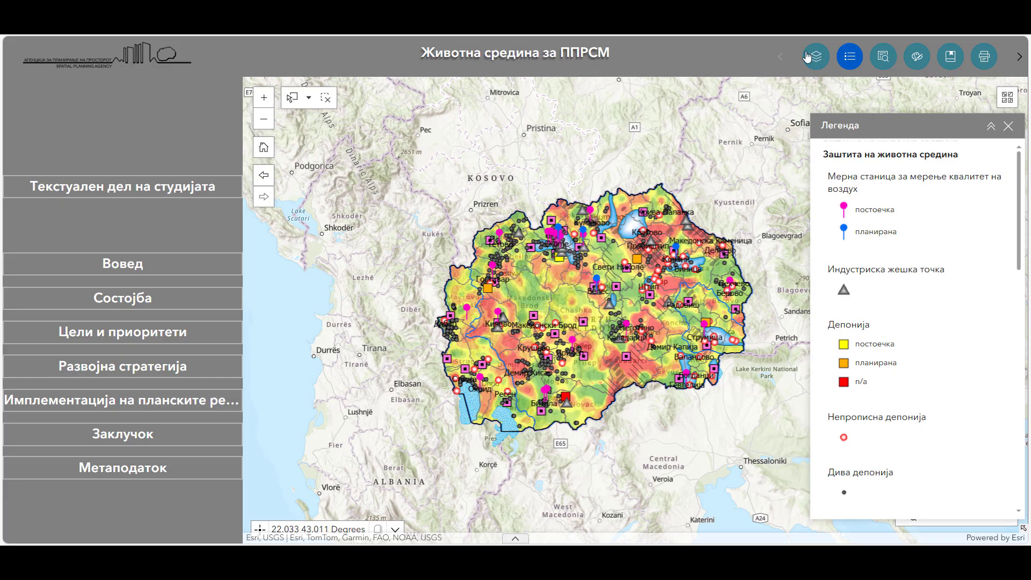
- Query the Мерно место за бучава layer for features with Тип постоечко and Место Битола
click(883, 56)
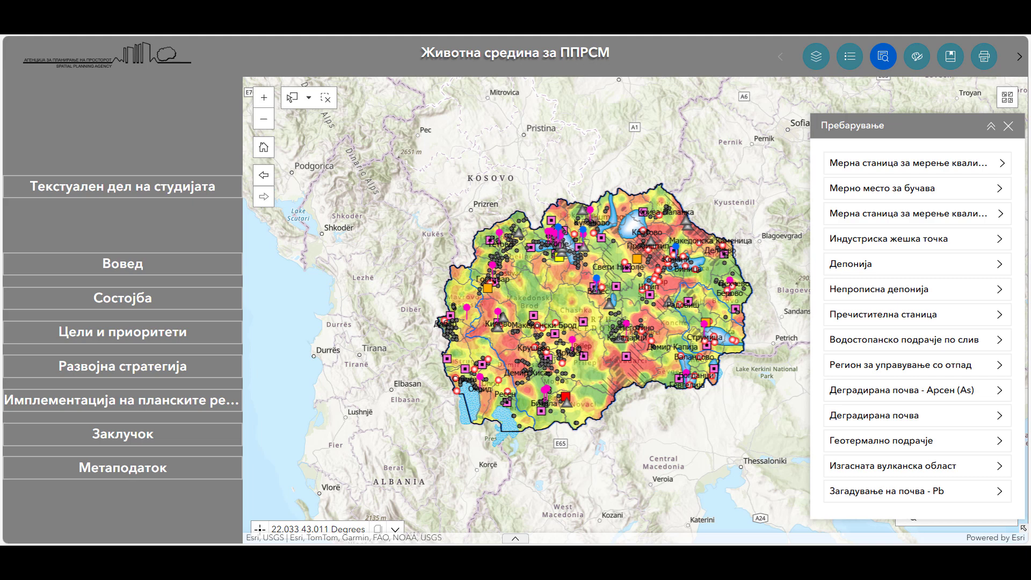
click(951, 194)
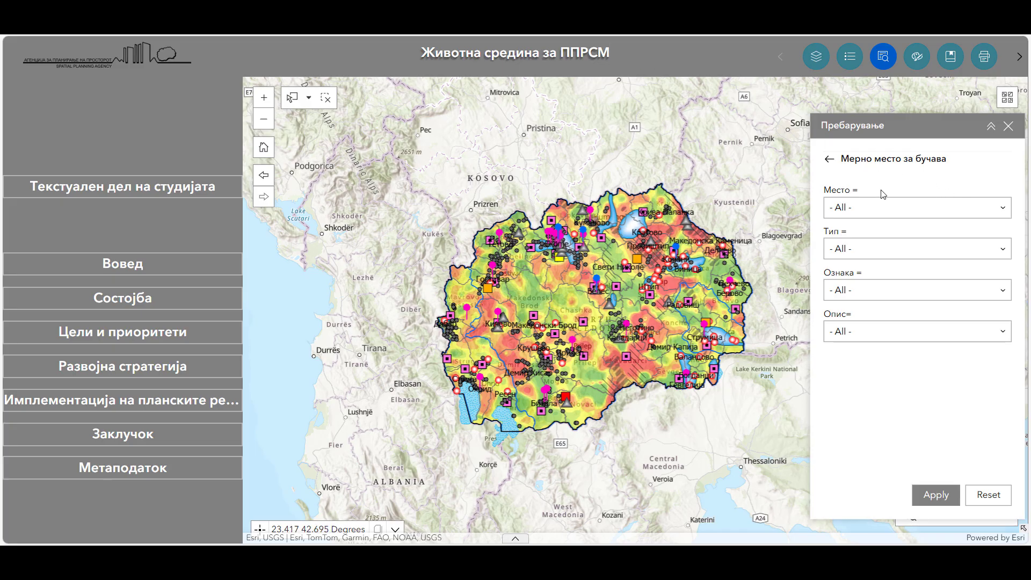
click(879, 255)
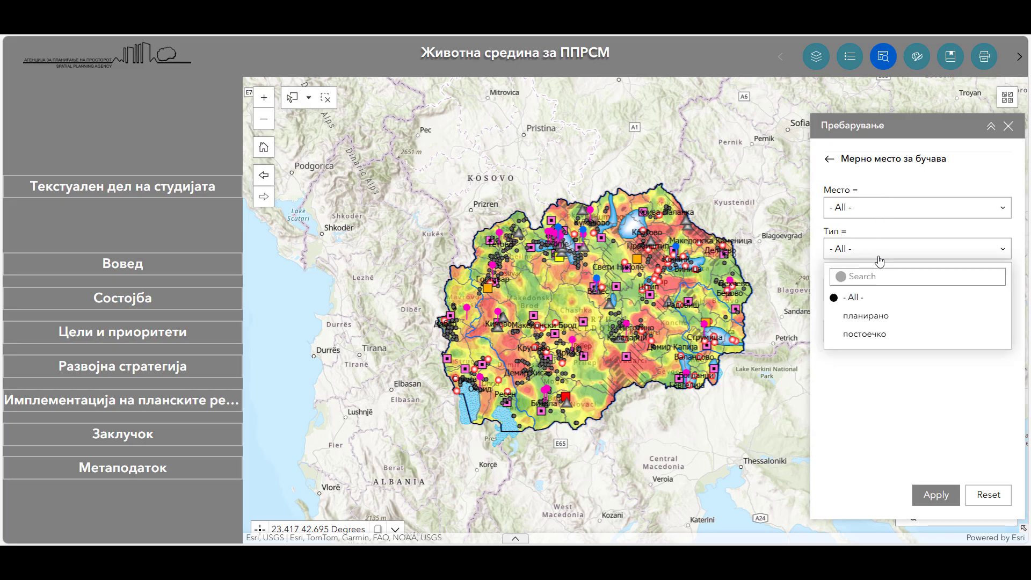
click(870, 334)
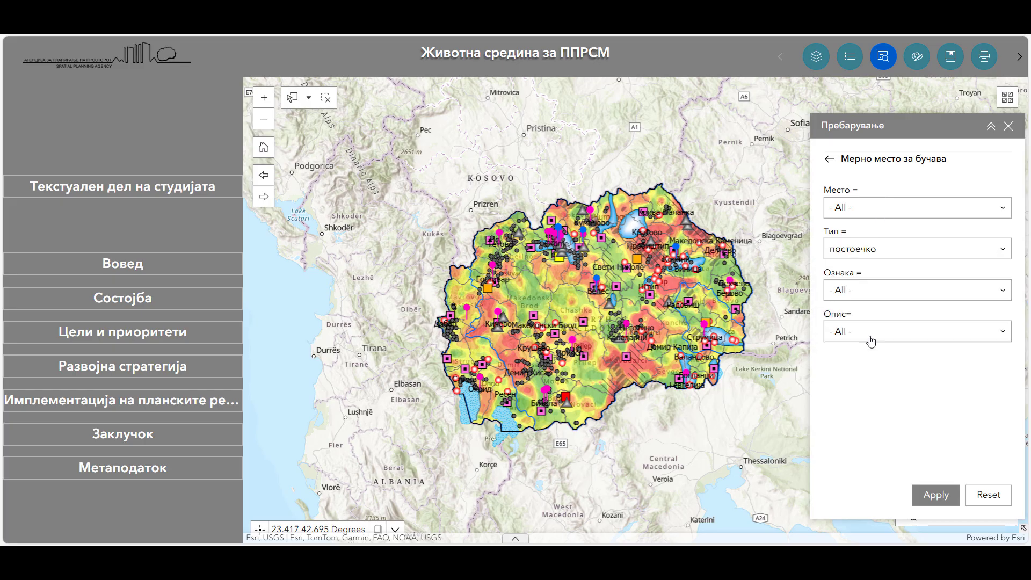
click(869, 215)
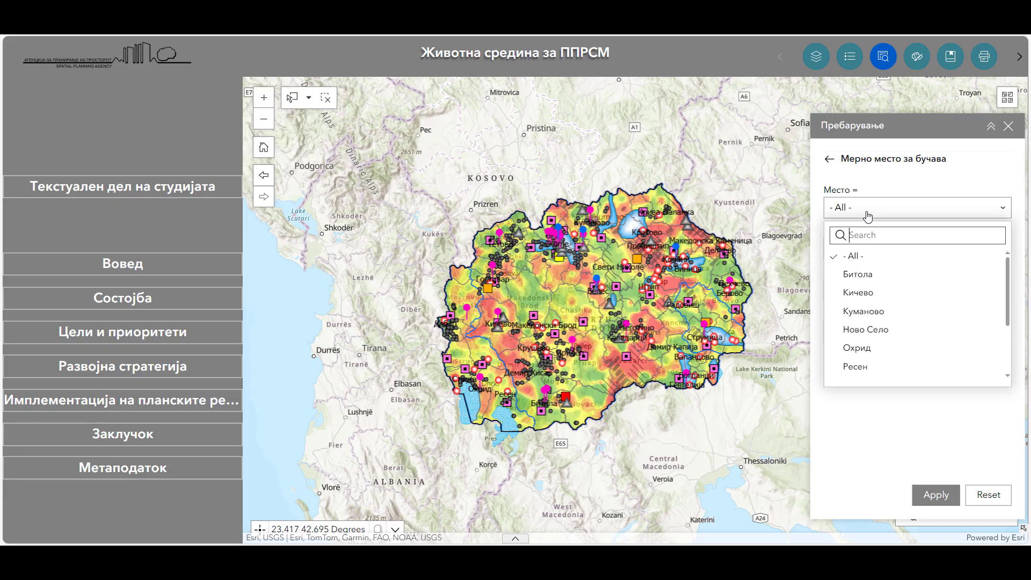
click(862, 275)
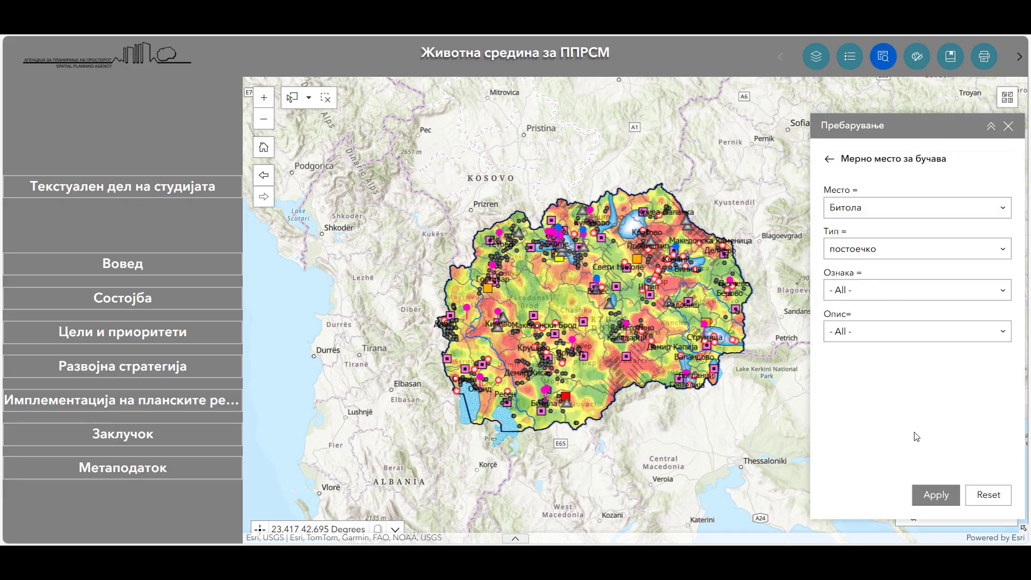
click(949, 505)
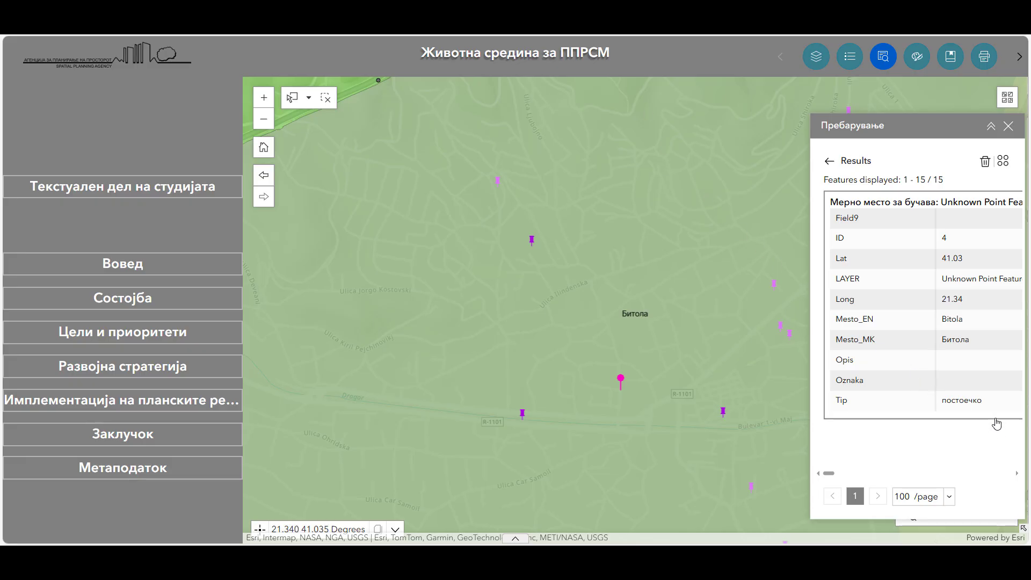
- Browse through the attribute tables of the noise measuring points returned by the query
click(1017, 473)
click(1017, 475)
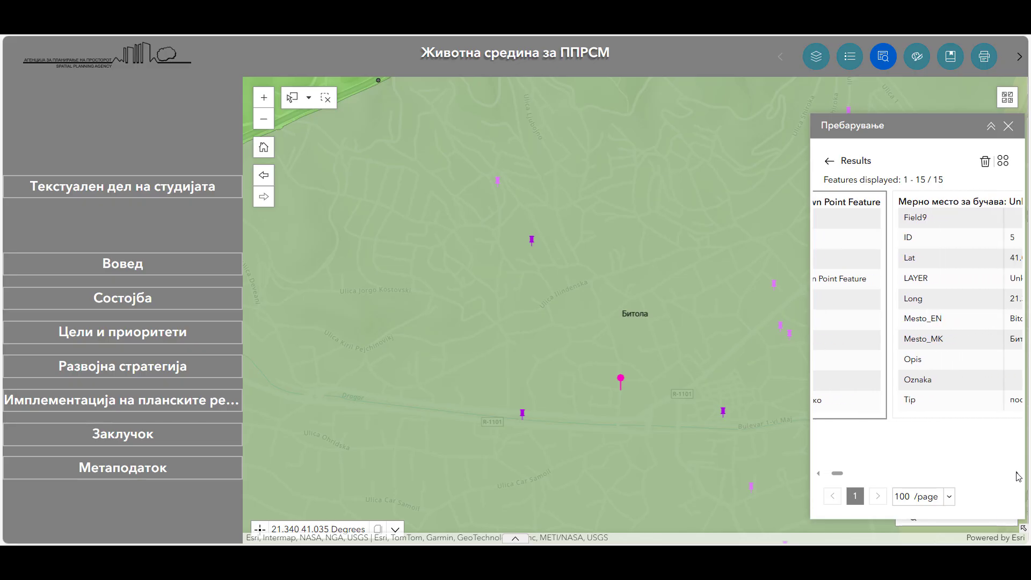
click(1018, 475)
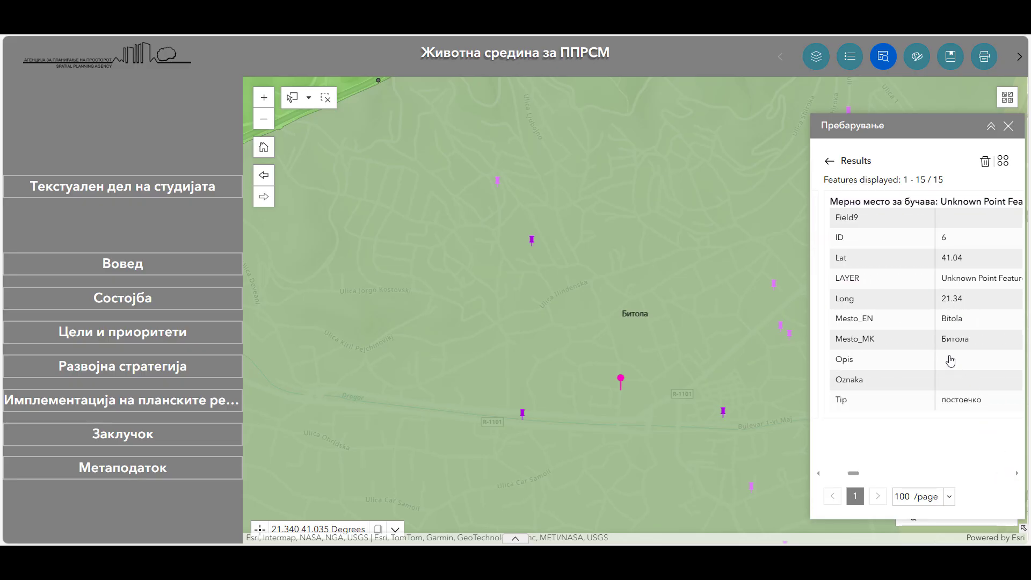
- Start the drawing tool and place a point marker on the map just north of the Битола label
click(918, 58)
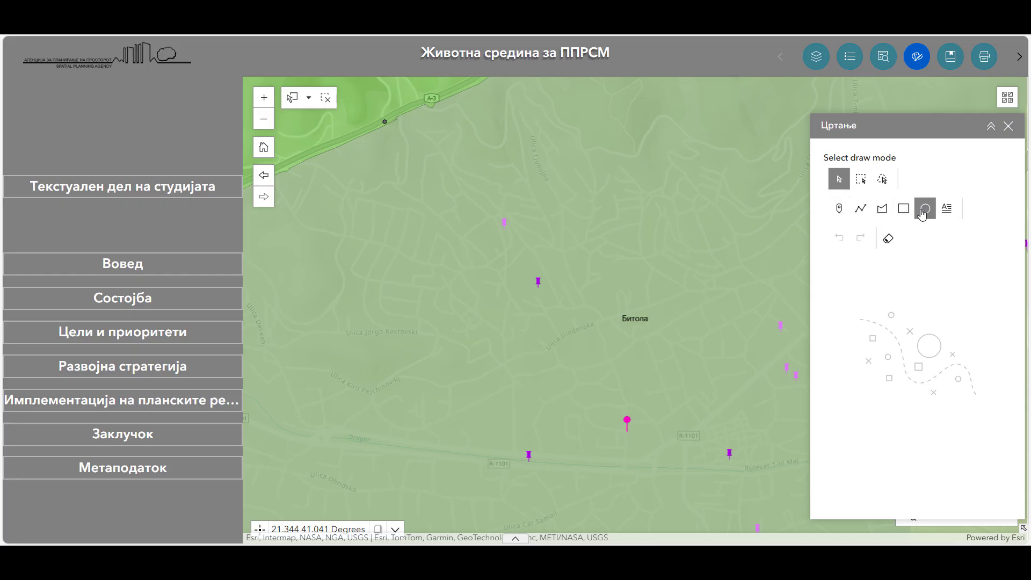
click(841, 210)
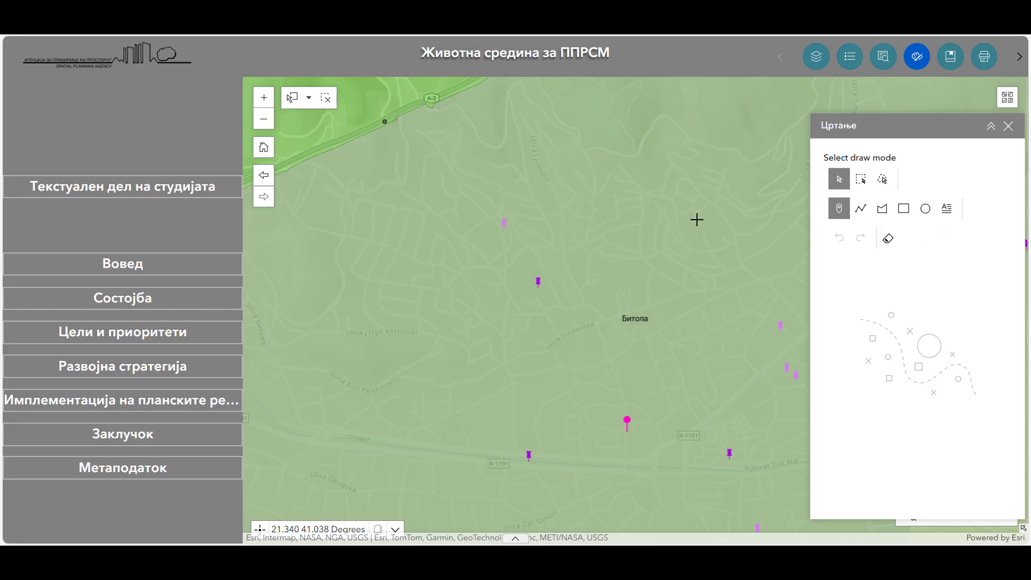
click(622, 231)
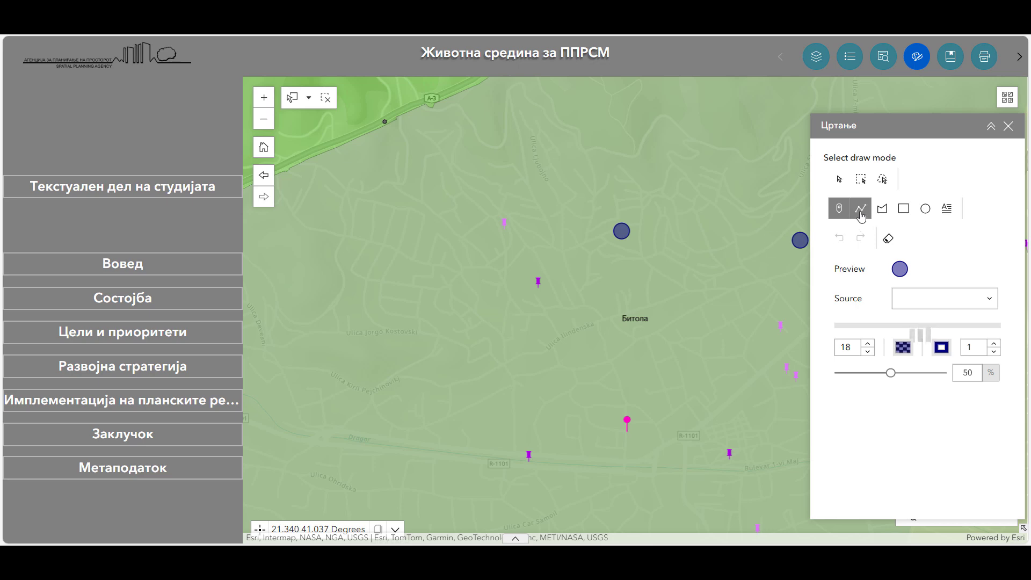
- Draw a four-point zigzag polyline east of the point marker and a rectangle around the pin southwest of it
click(862, 209)
click(664, 211)
click(677, 254)
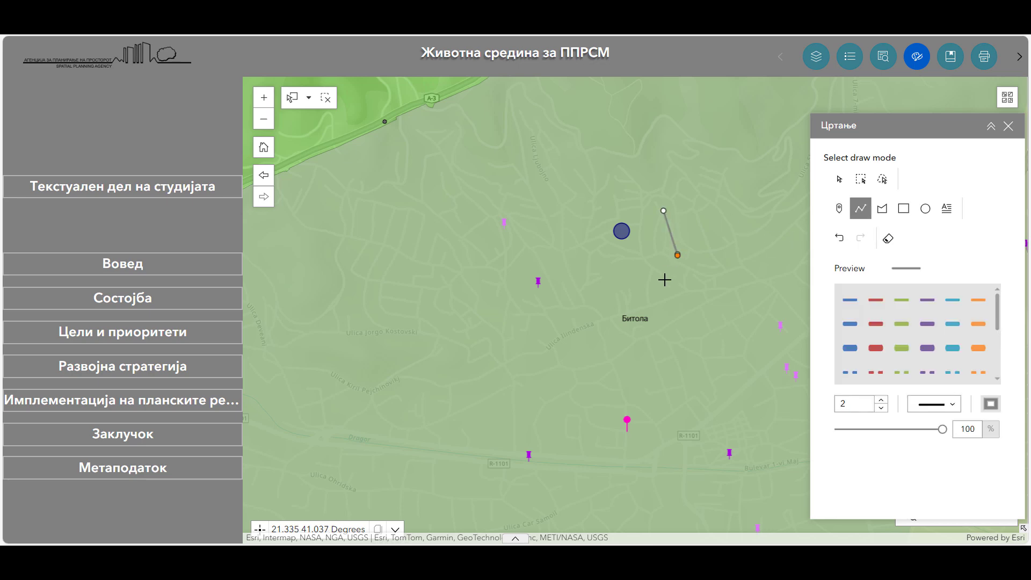
click(663, 285)
double_click(678, 315)
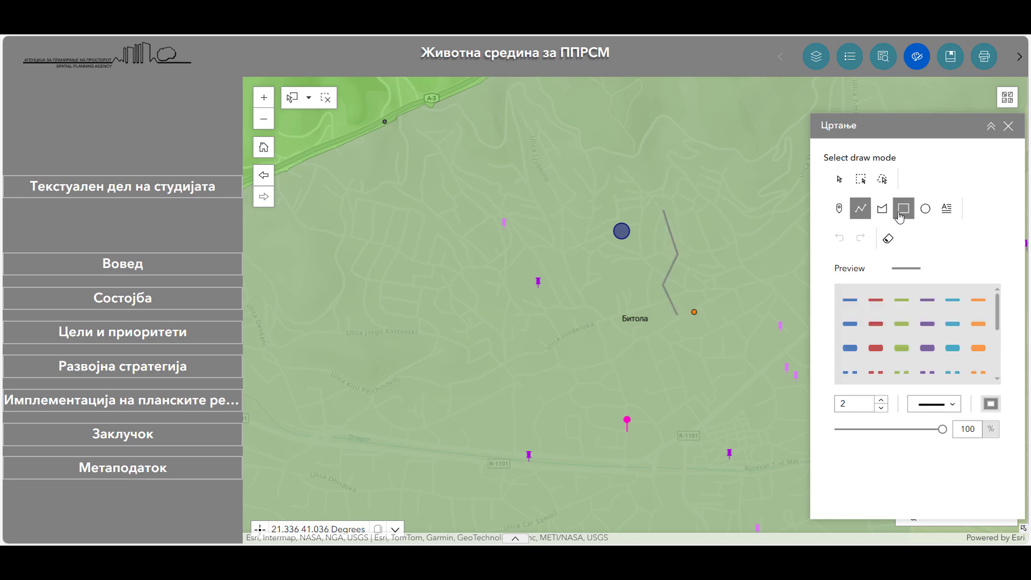
click(903, 208)
drag(508, 254, 580, 314)
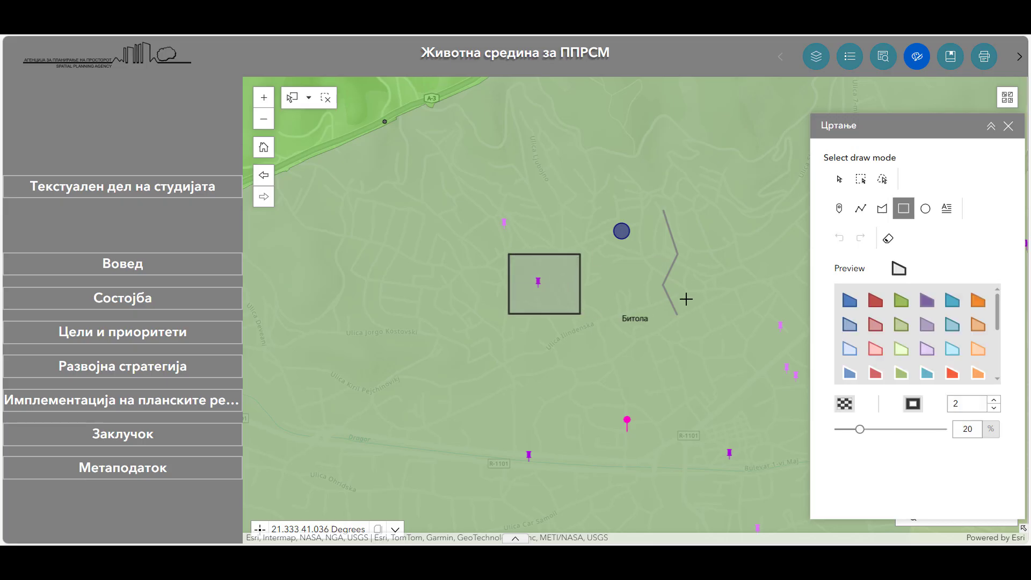
- Place the text label "Тест 1" on the map east of the zigzag polyline
click(946, 211)
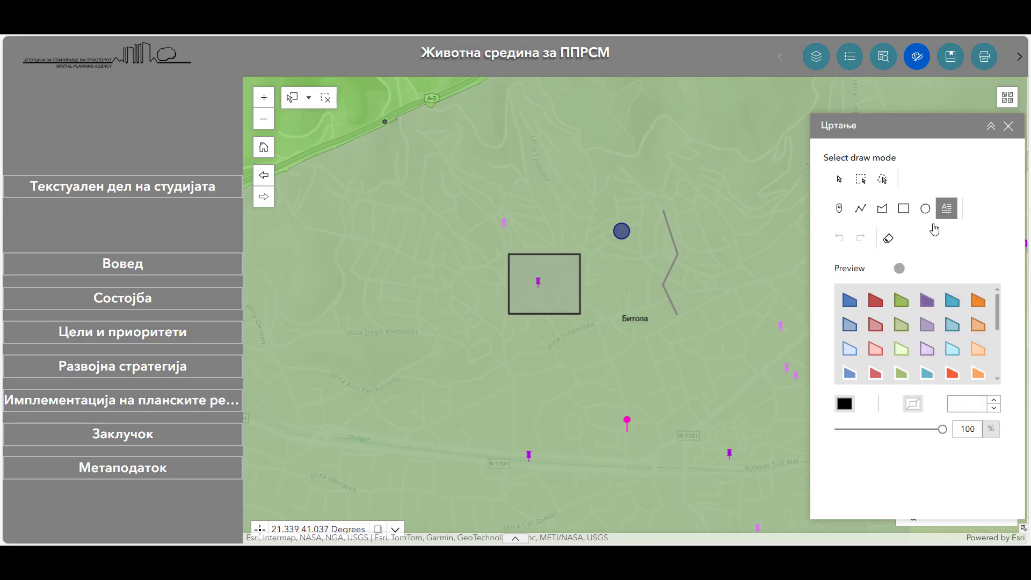
click(926, 314)
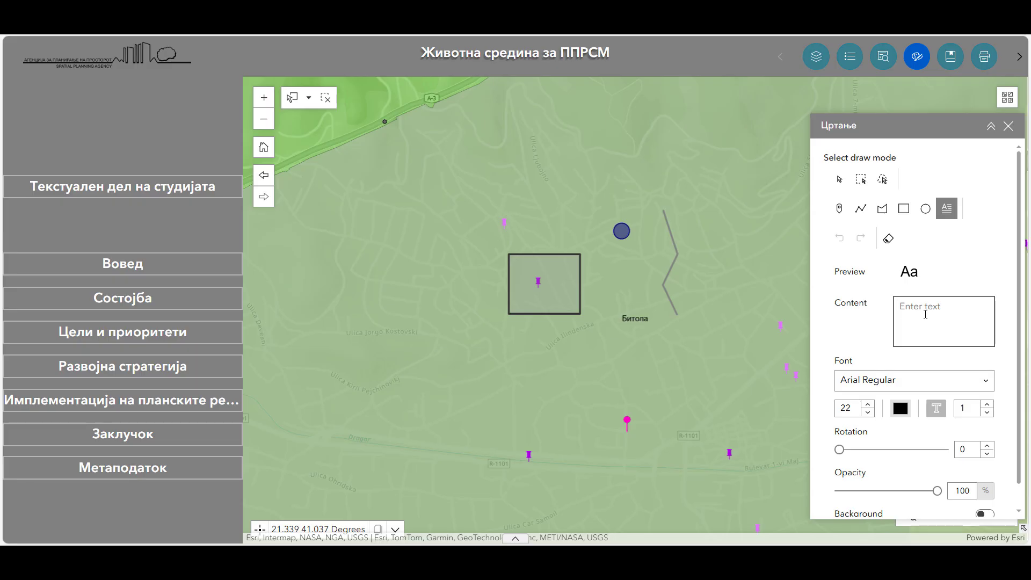
text(Tec)
text(т 1)
click(732, 286)
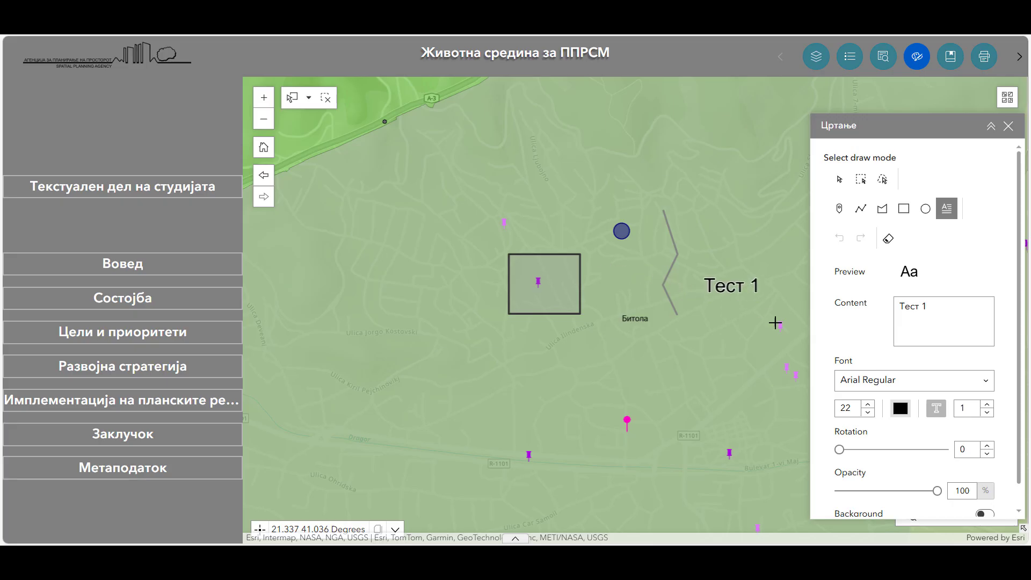
- Add more "Тест 1" labels at font size 17 in black and dark red, and clear all drawings from the map
double_click(869, 416)
double_click(868, 416)
click(869, 415)
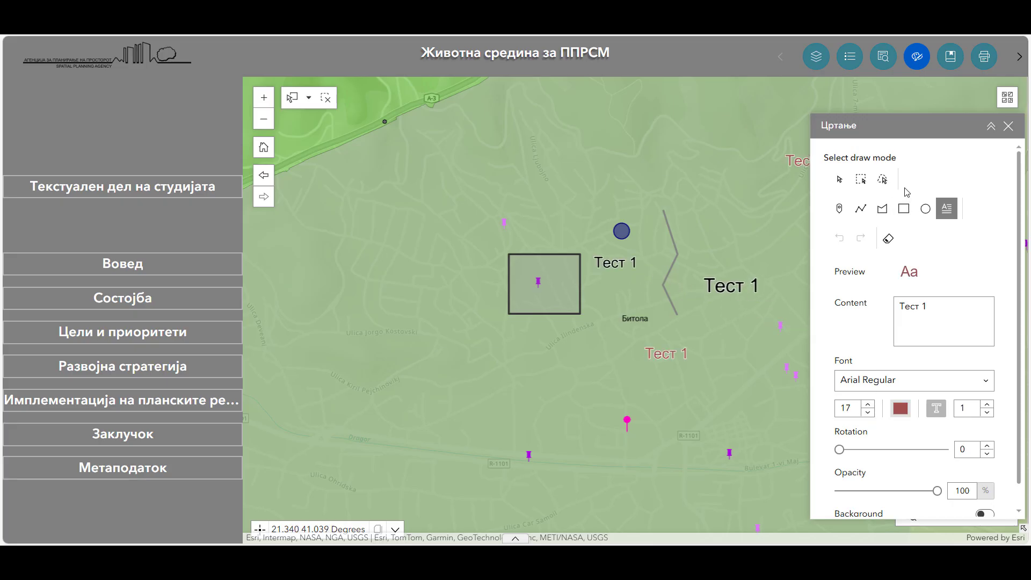
click(889, 240)
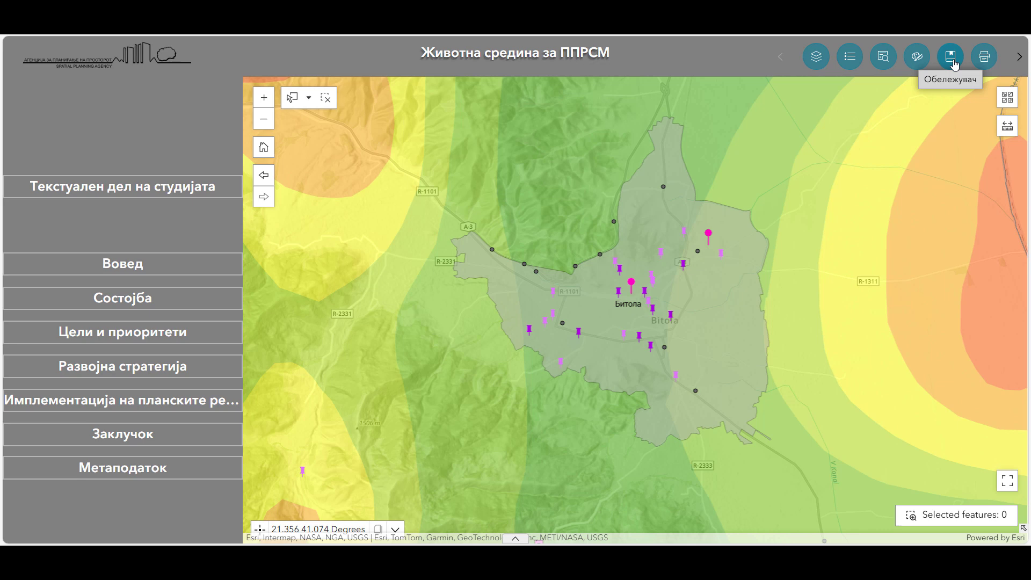
- Add a bookmark of the current map view and name it Битола
click(952, 60)
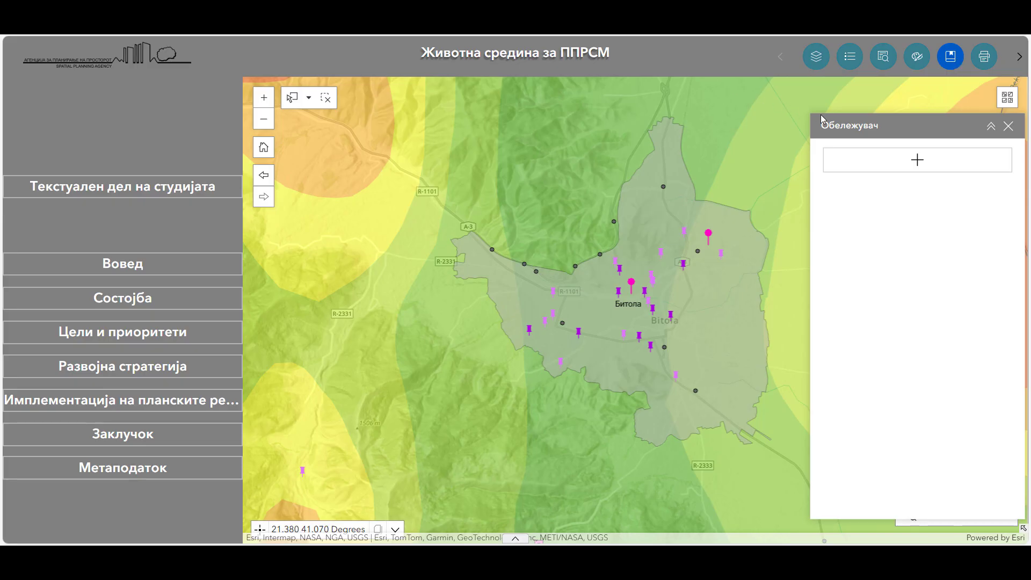
click(932, 165)
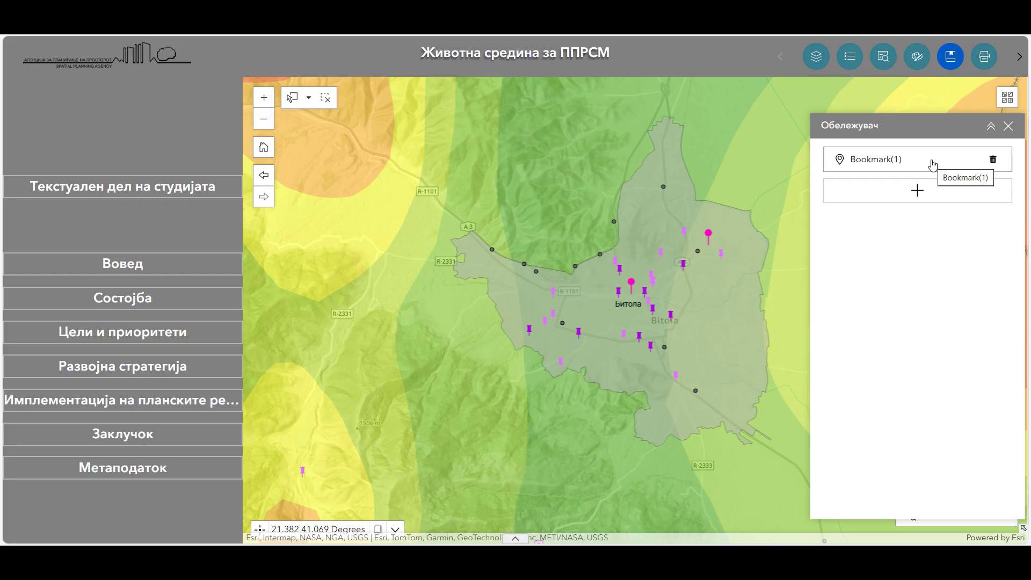
click(933, 165)
text(Битола)
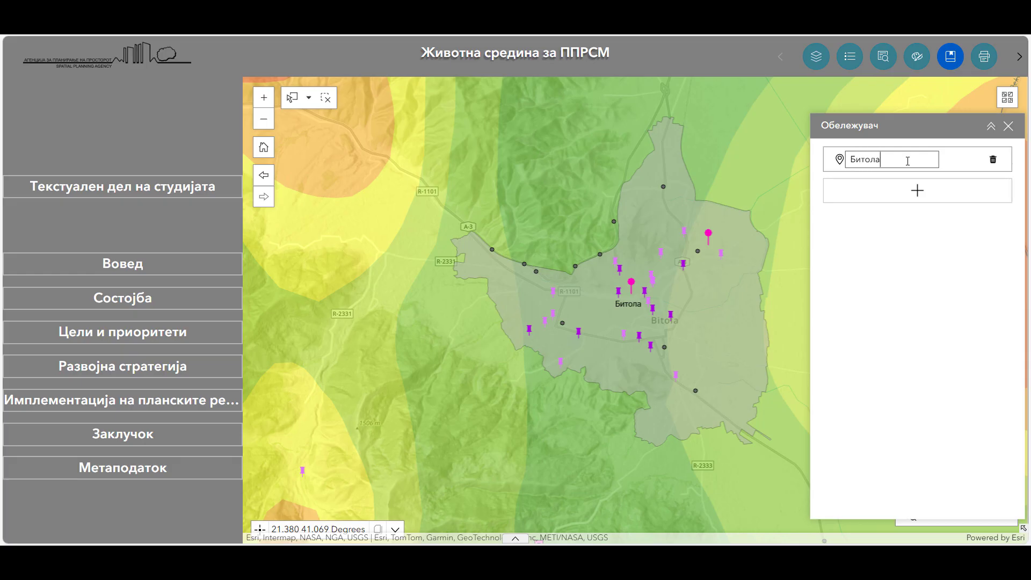
click(884, 267)
- Zoom the map far out, return to the saved view with the Битола bookmark, and close the bookmarks
scroll(734, 182, down, 6)
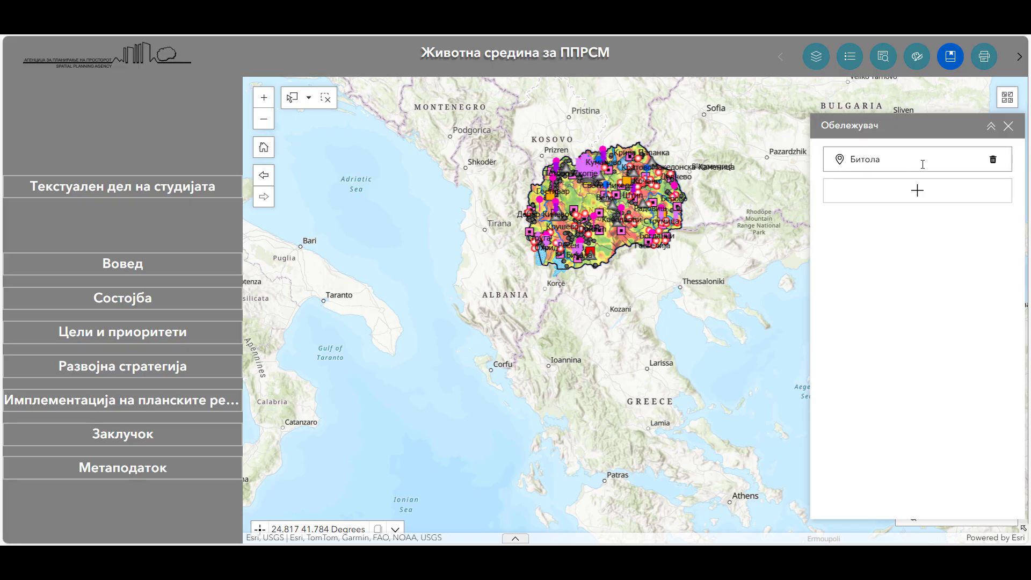
click(858, 160)
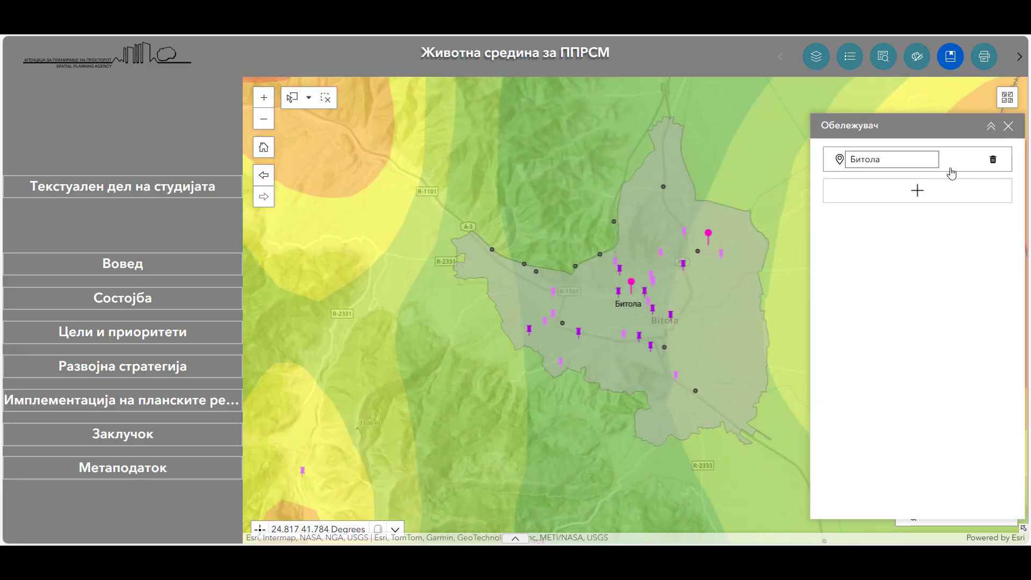
click(952, 170)
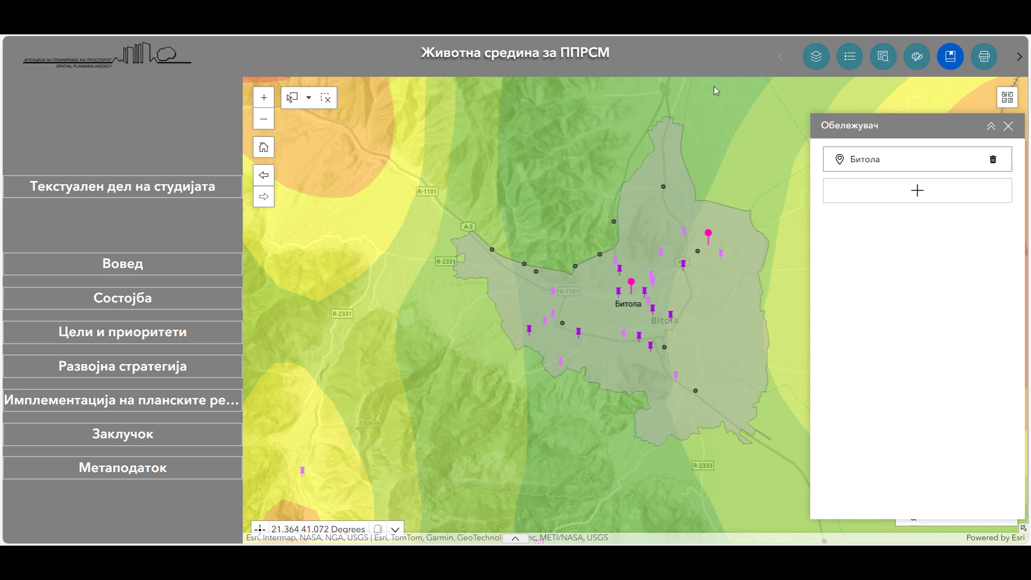
click(1008, 126)
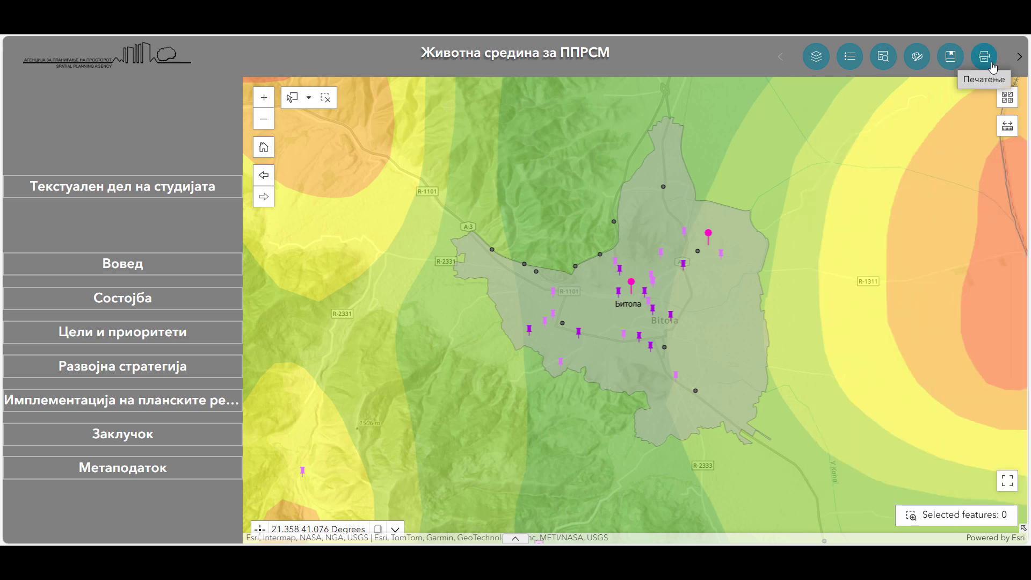
- Open the print settings, review the available templates while keeping A3 Landscape, and set the print title to Битола
click(985, 56)
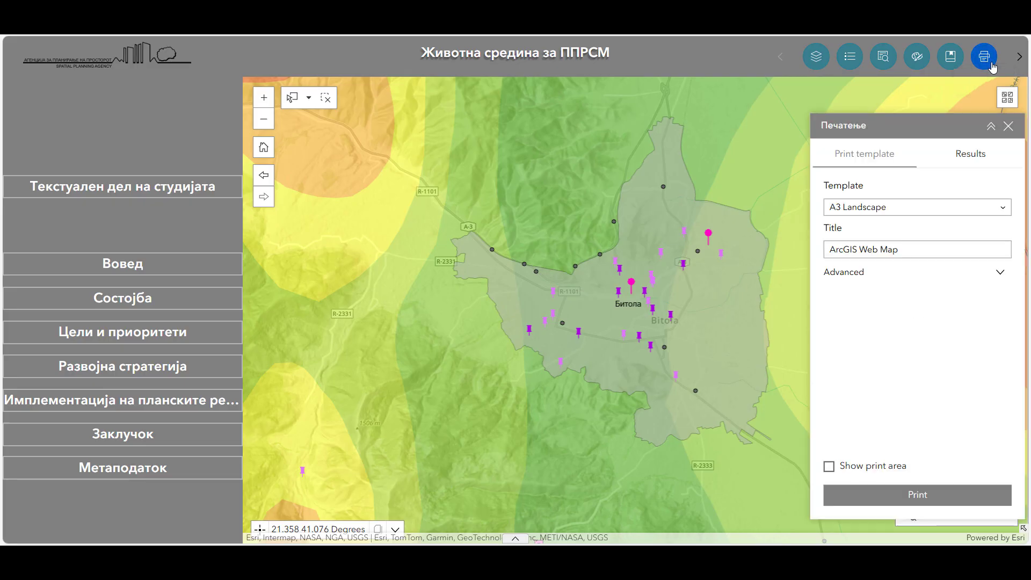
click(923, 211)
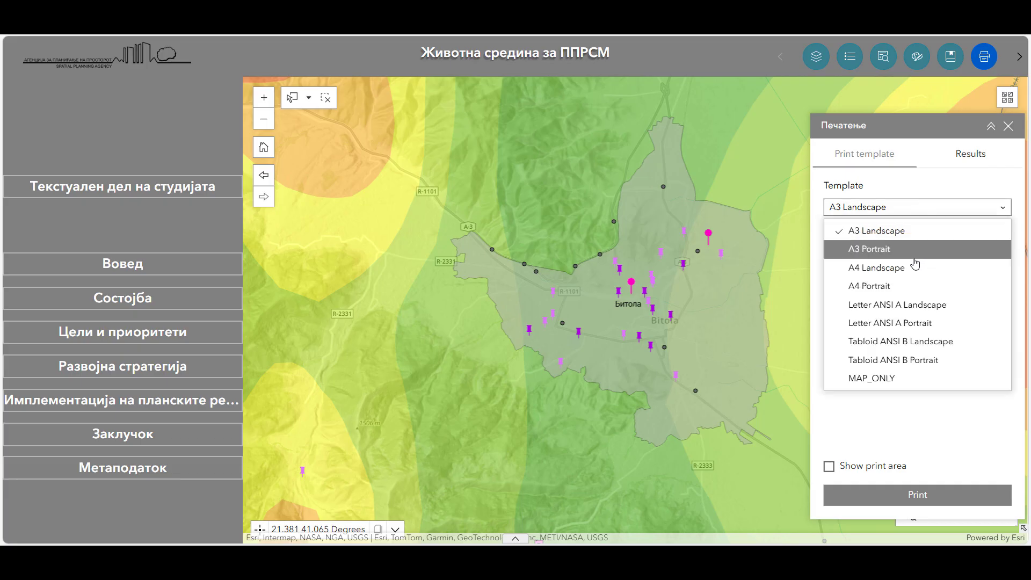
click(889, 208)
drag(899, 257, 746, 224)
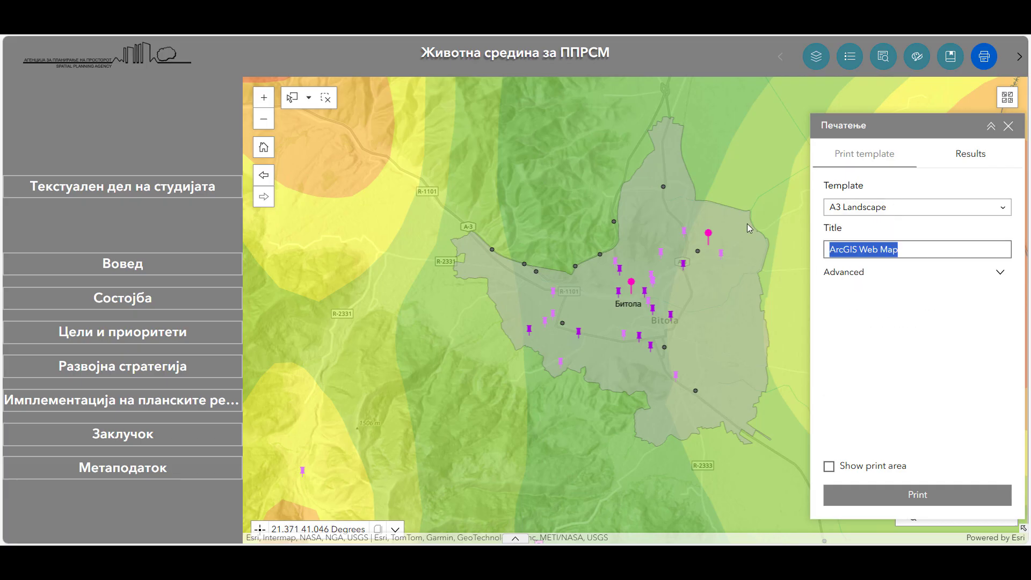
text(Битола)
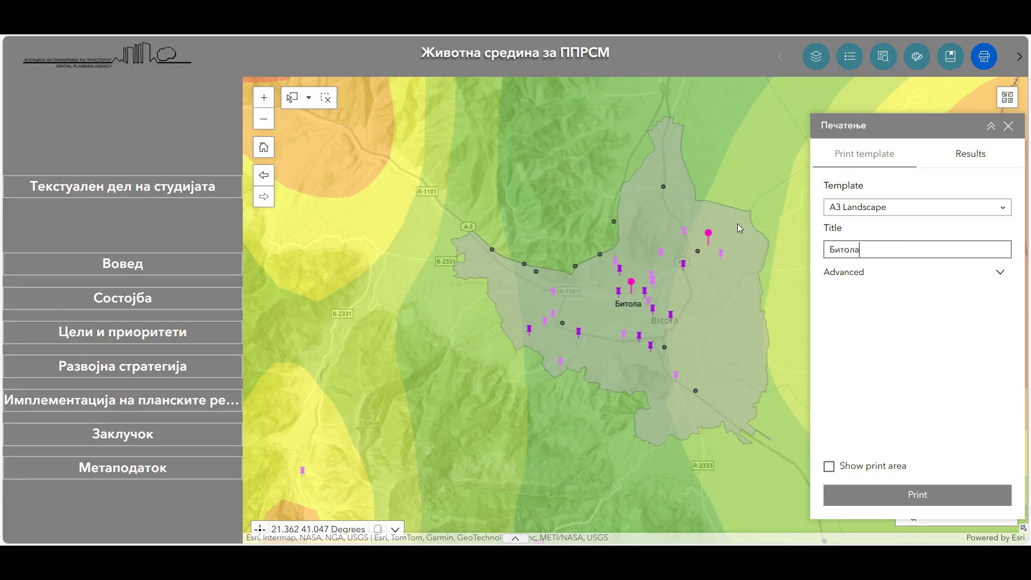
click(865, 328)
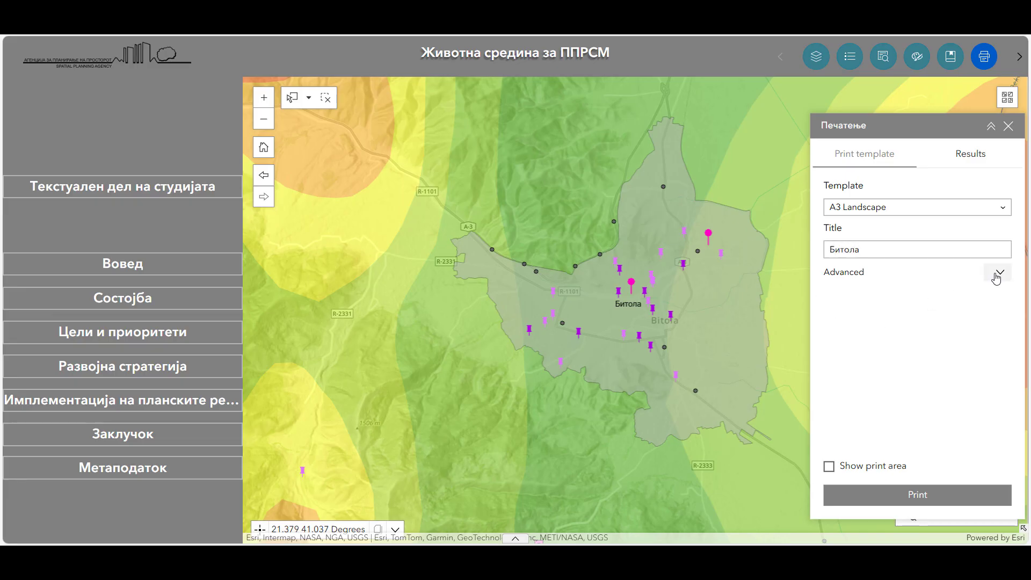
- In the advanced print options, base the print extent on the current map scale and set the author to АПП
click(1002, 274)
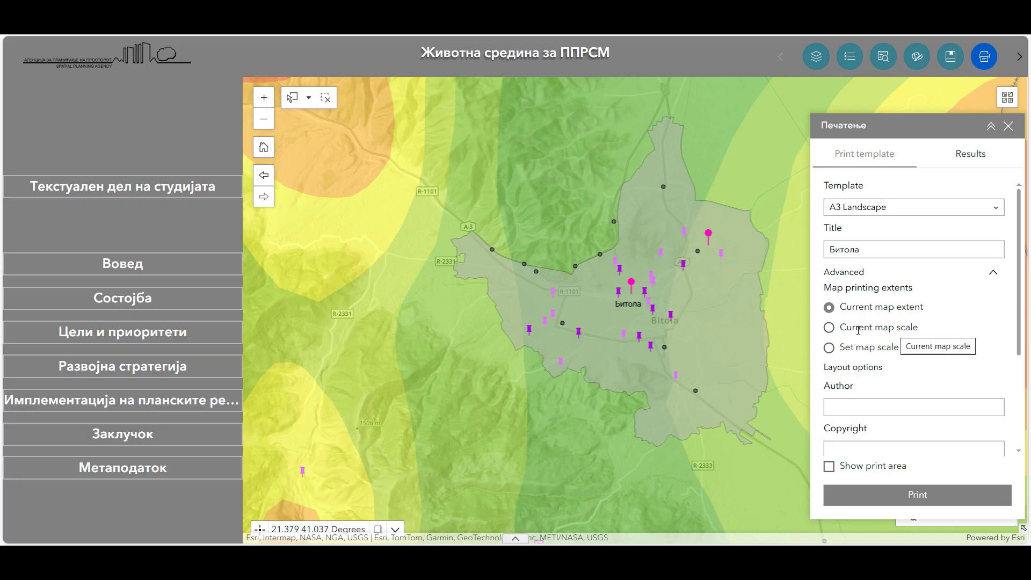
click(829, 329)
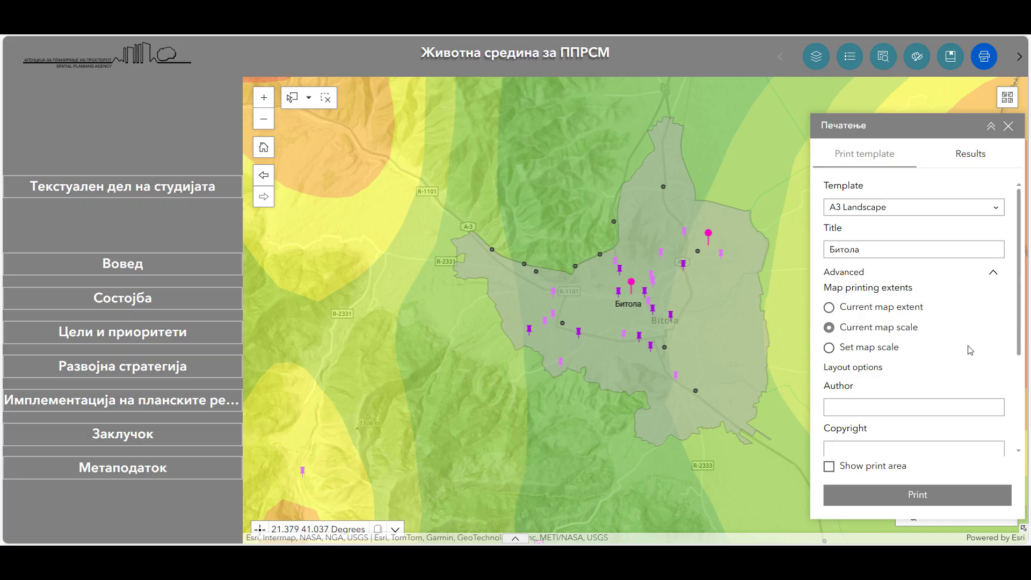
scroll(952, 351, down, 3)
click(861, 274)
text(А)
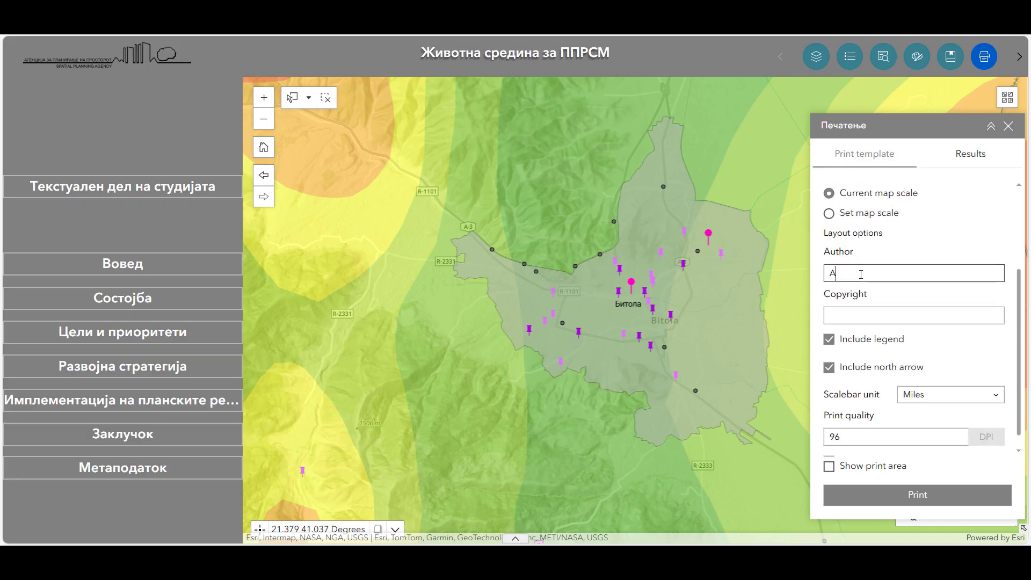
text(ПП)
click(903, 250)
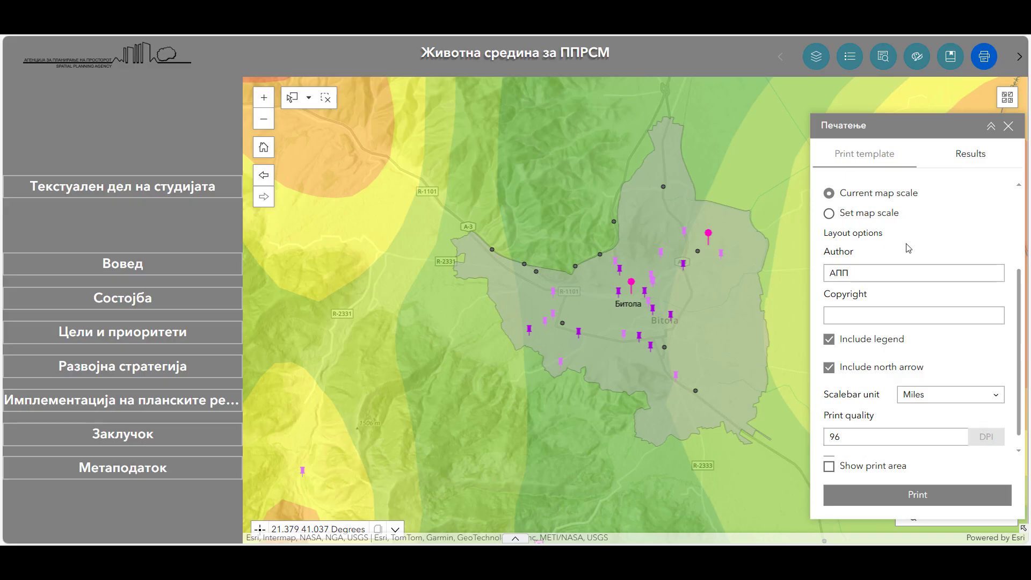
- Set the scalebar unit to Kilometers and print the map
scroll(973, 249, down, 1)
click(950, 382)
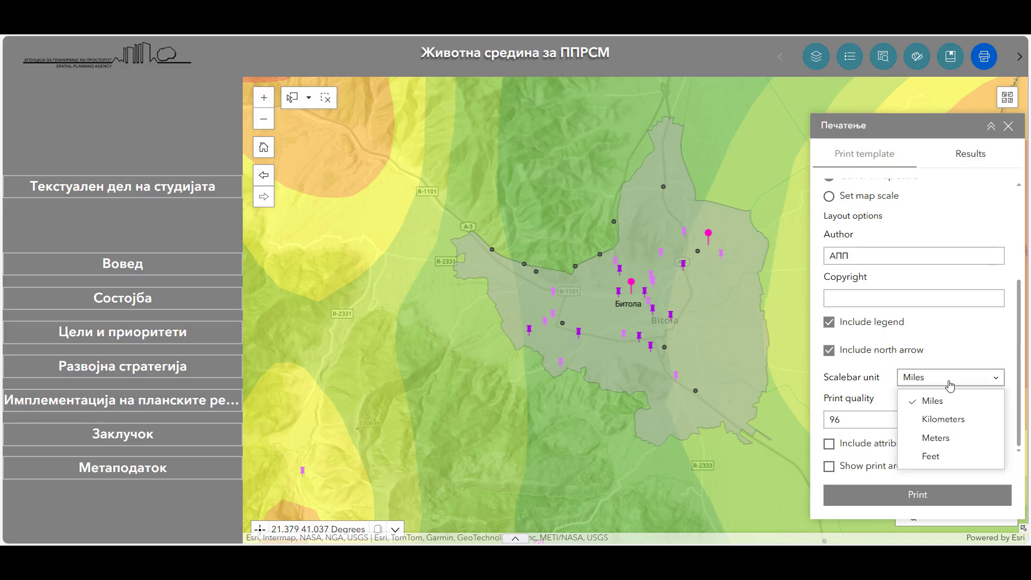
click(948, 419)
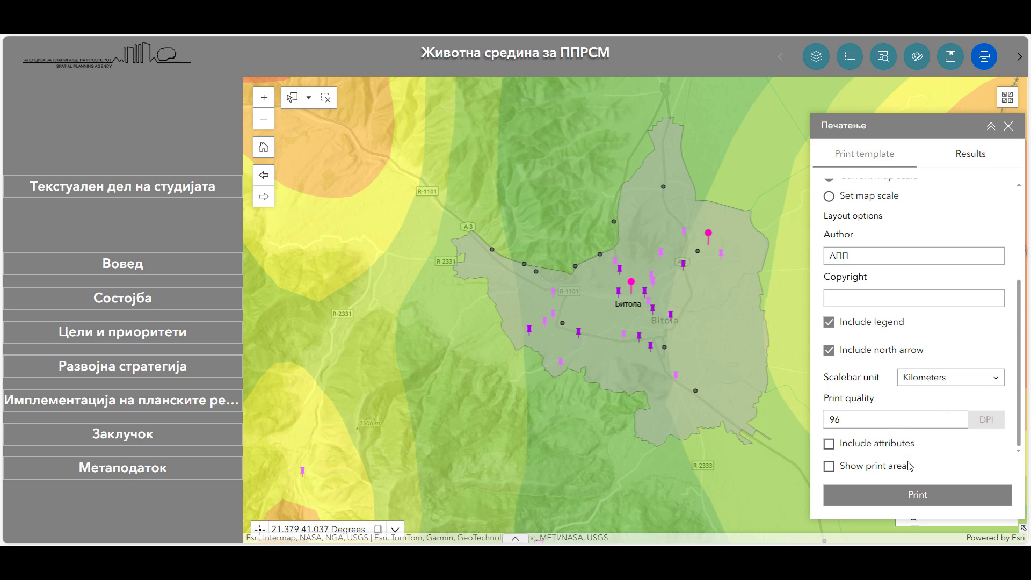
click(872, 501)
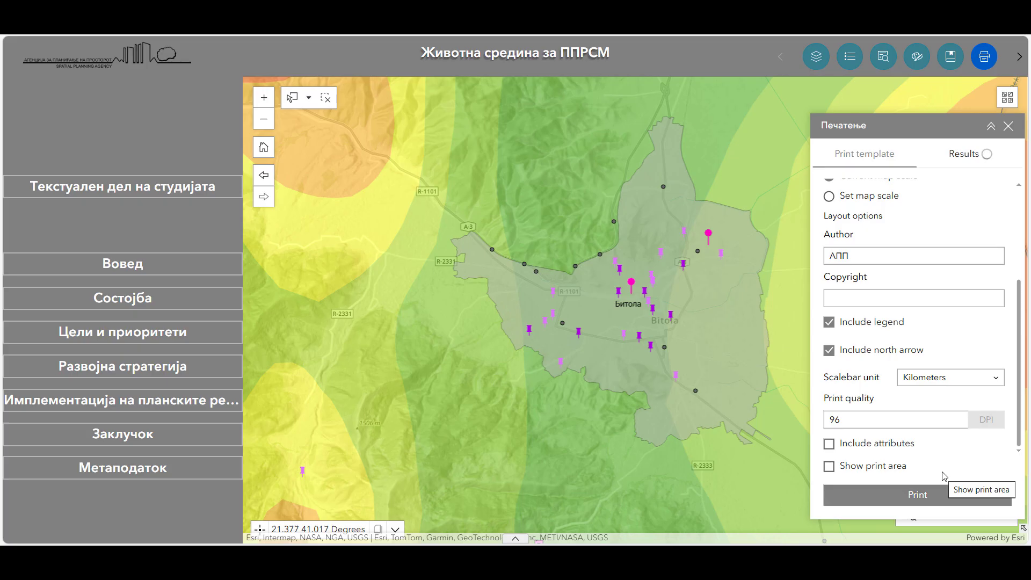
- Open the finished Битола printout from the print results and look through the page
click(967, 160)
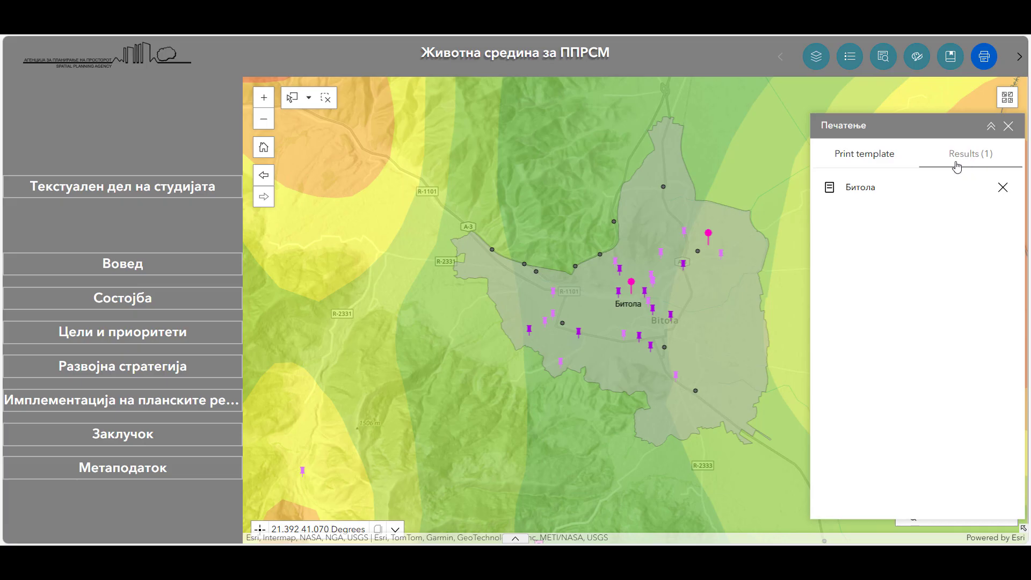
click(861, 187)
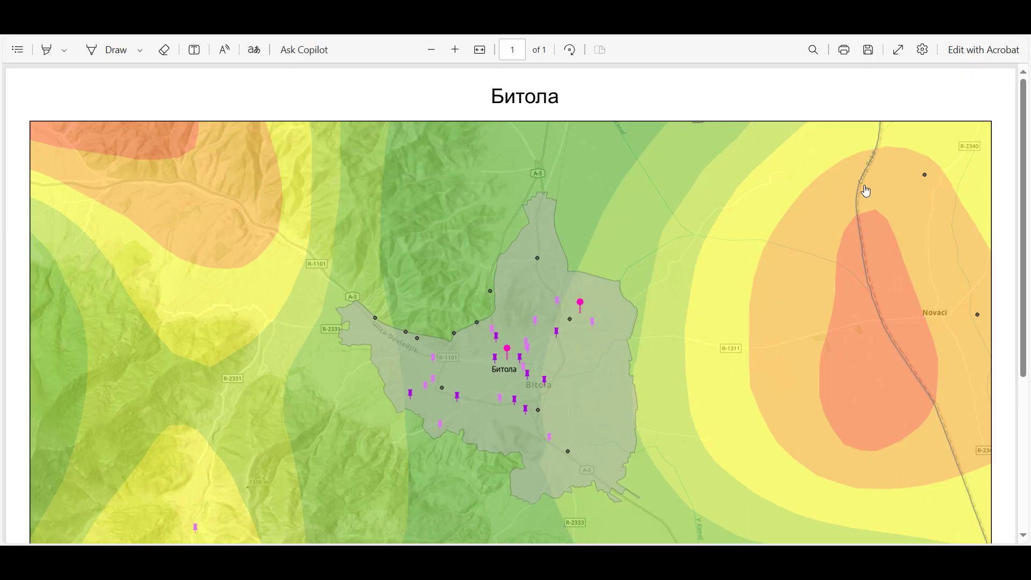
scroll(859, 197, down, 3)
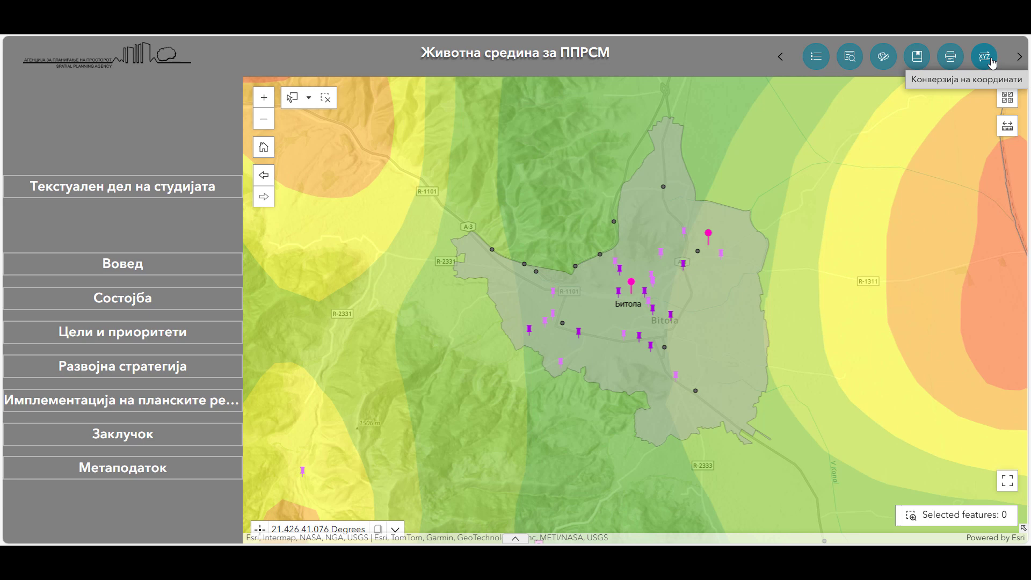
- Use coordinate conversion (Конверзија на координати) to get the coordinates of the black point marker northeast of the Битола label
click(985, 56)
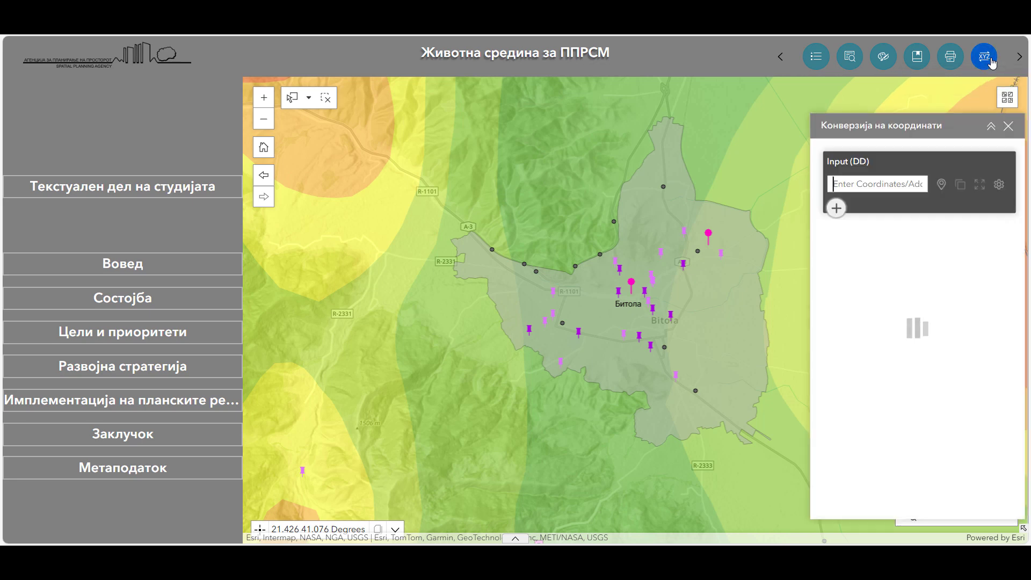
click(944, 186)
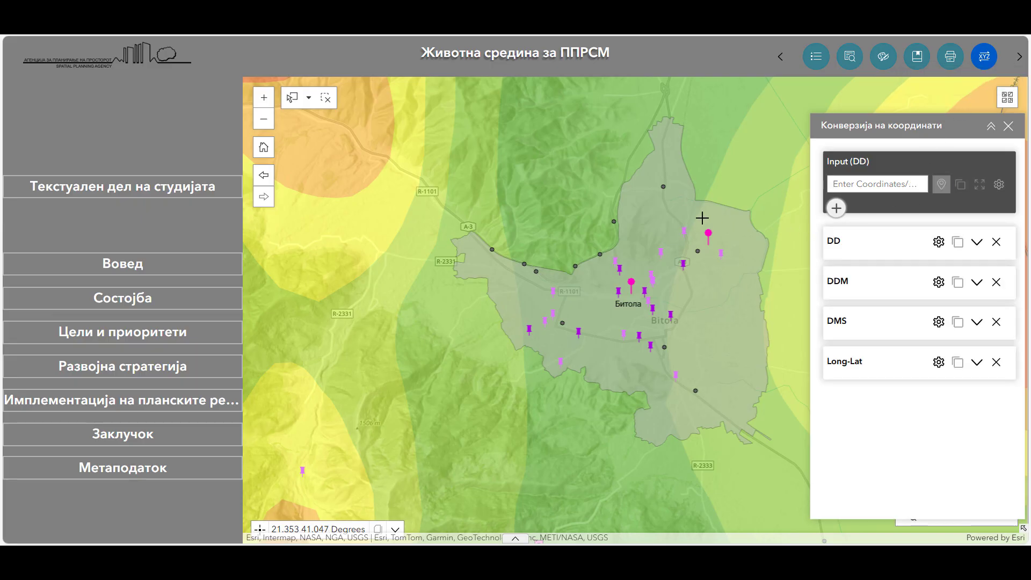
click(697, 251)
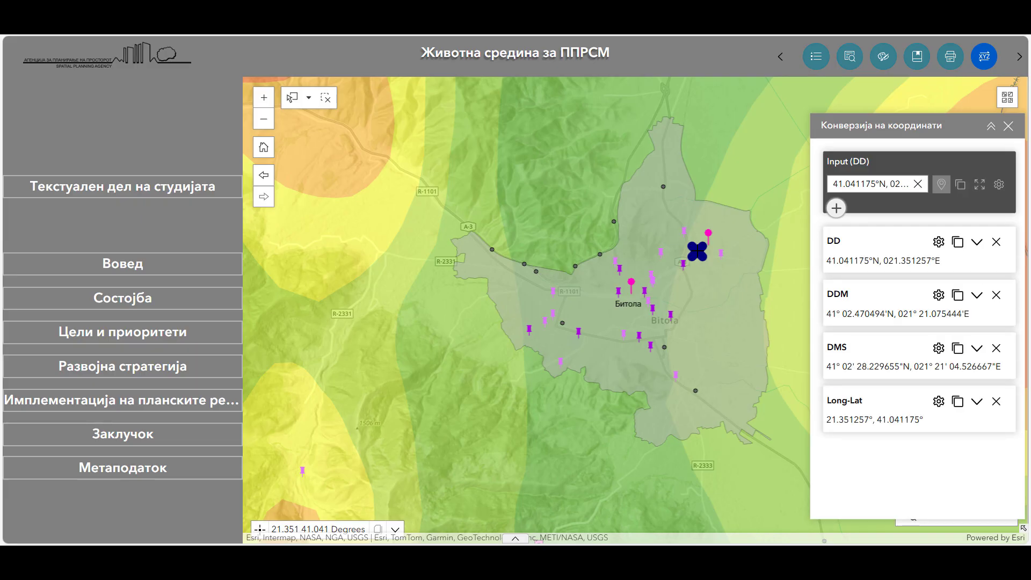
- Open Додади содржина to add data and review the service and layer types available for a URL source
click(1019, 57)
click(984, 57)
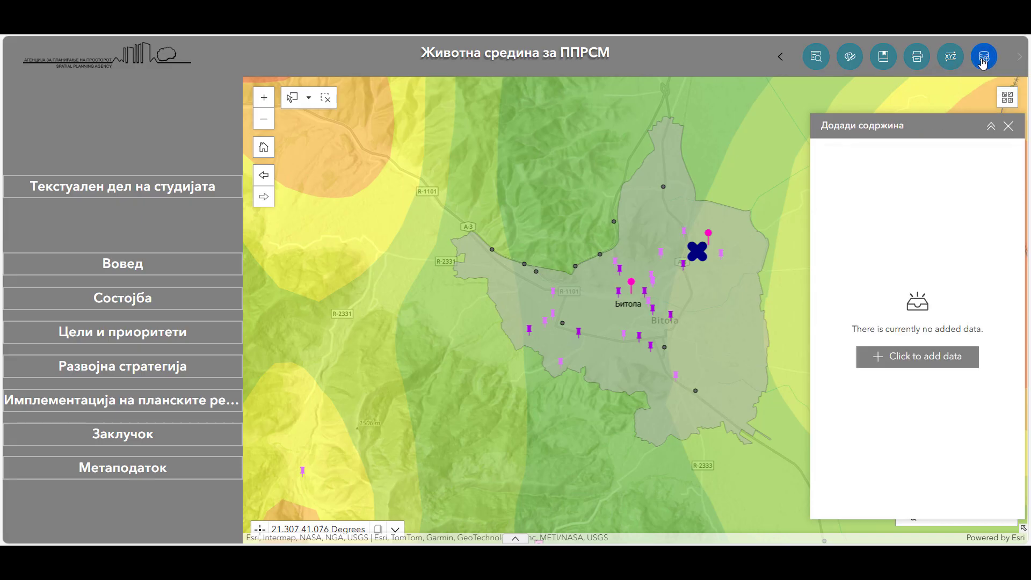
click(899, 361)
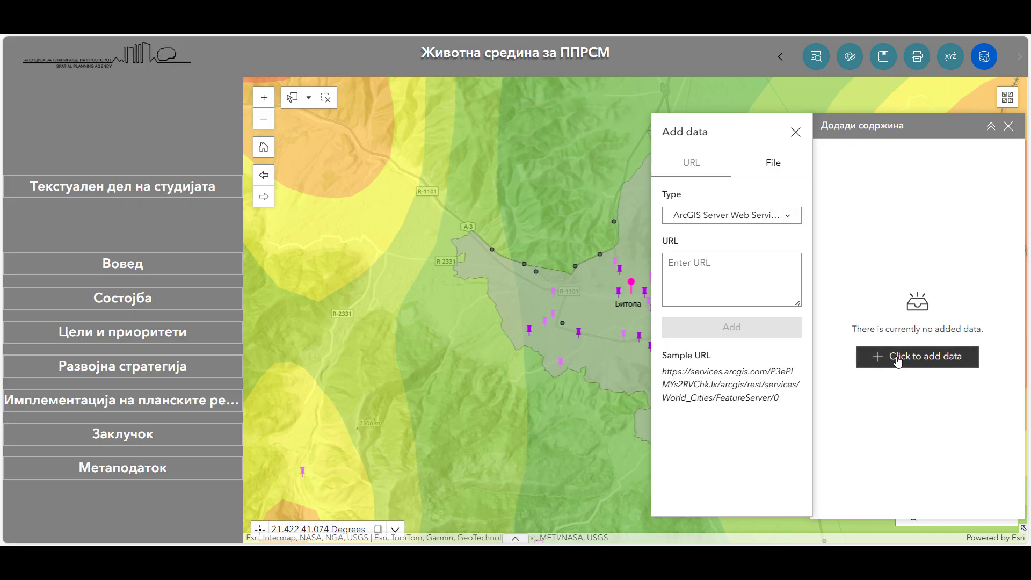
click(715, 220)
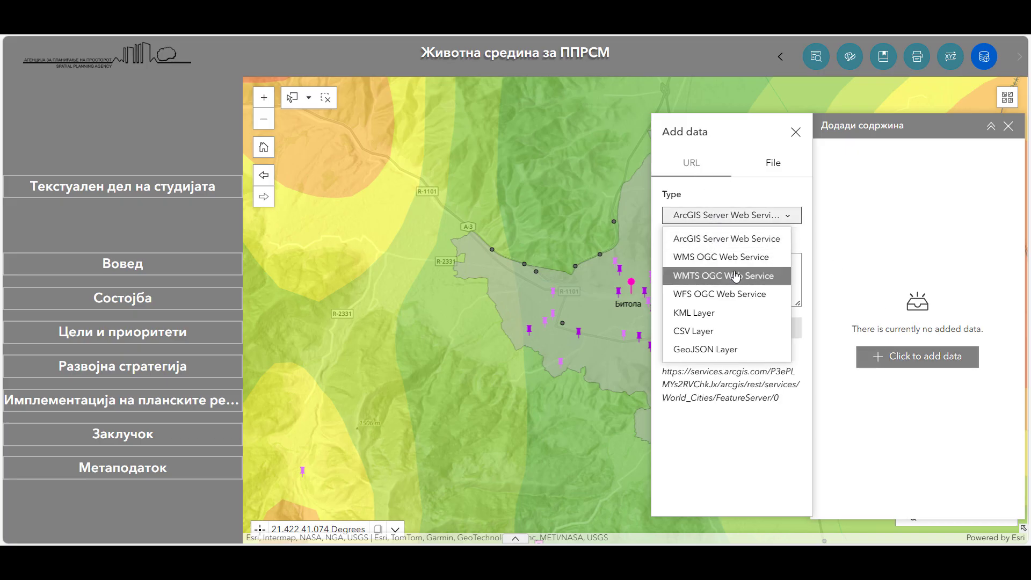
- Upload the file Линдан - Пеленица.kml as added data
click(777, 166)
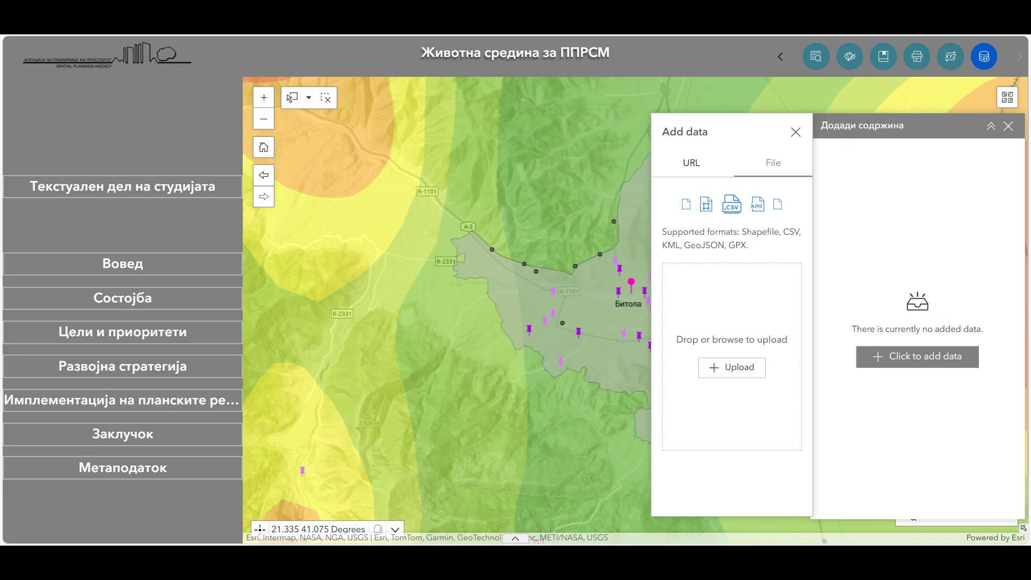
click(743, 369)
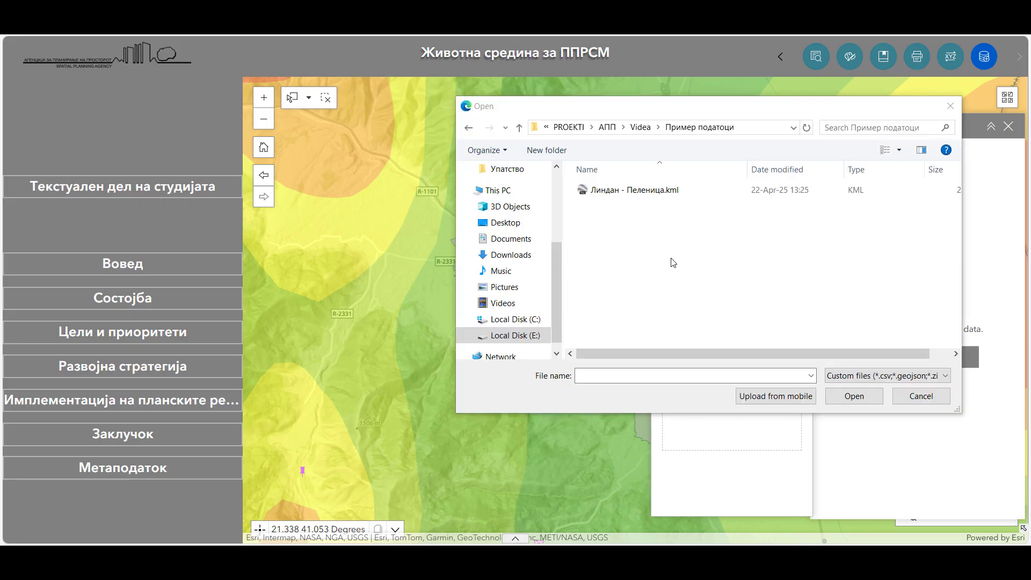
click(650, 192)
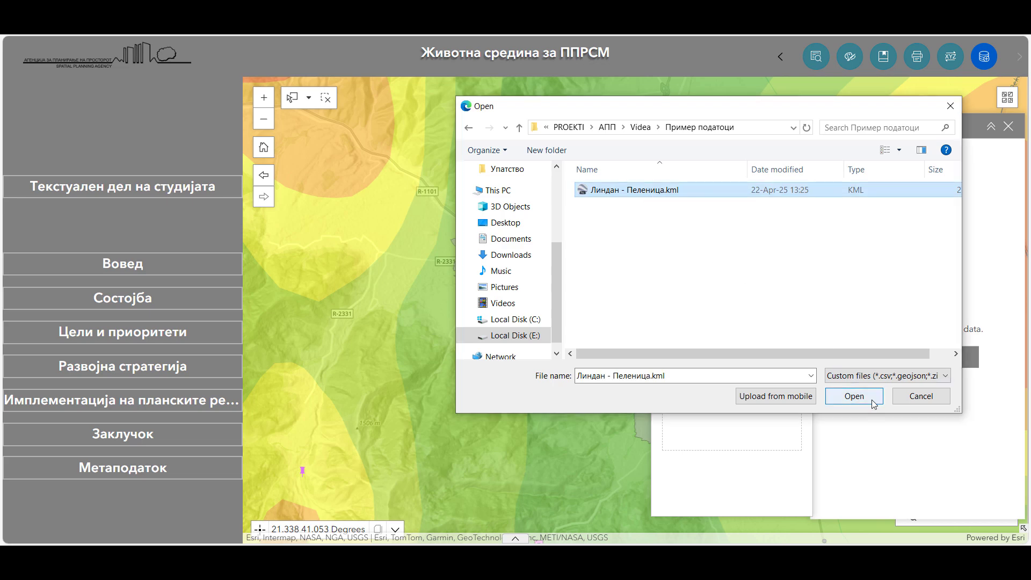
click(854, 396)
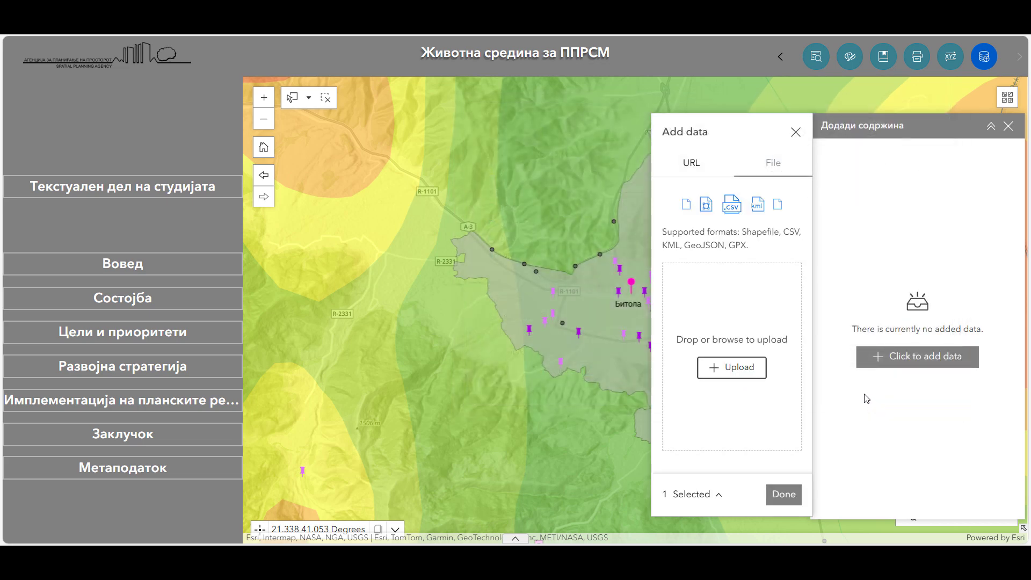
click(784, 494)
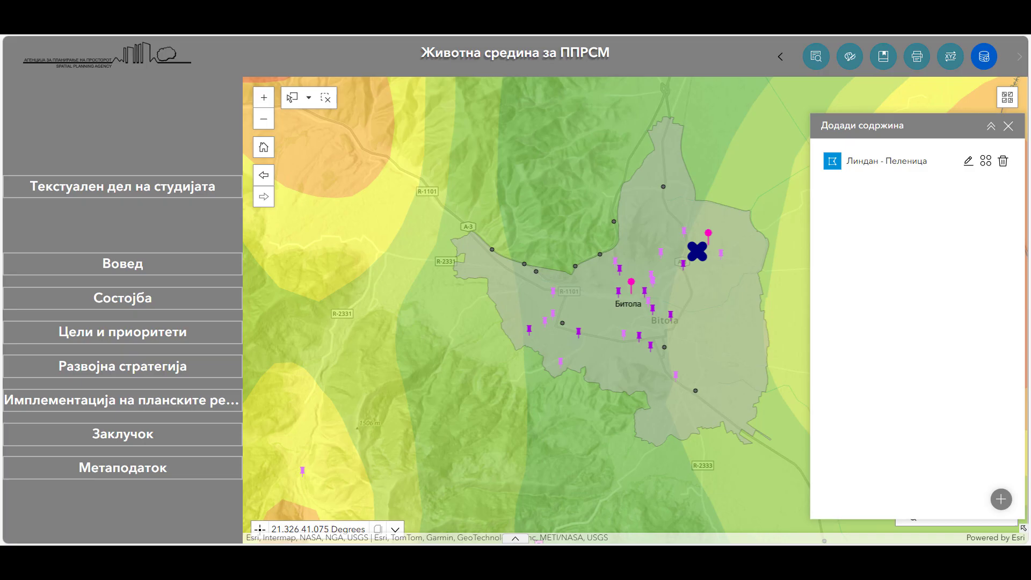
- Zoom to the added Линдан - Пеленица layer and add it to the map
click(986, 162)
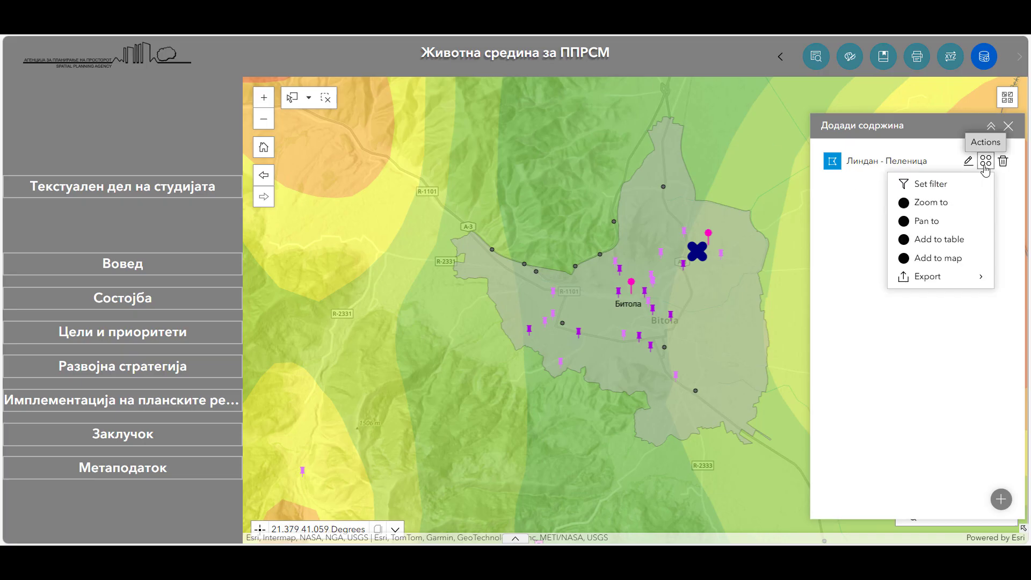
click(958, 203)
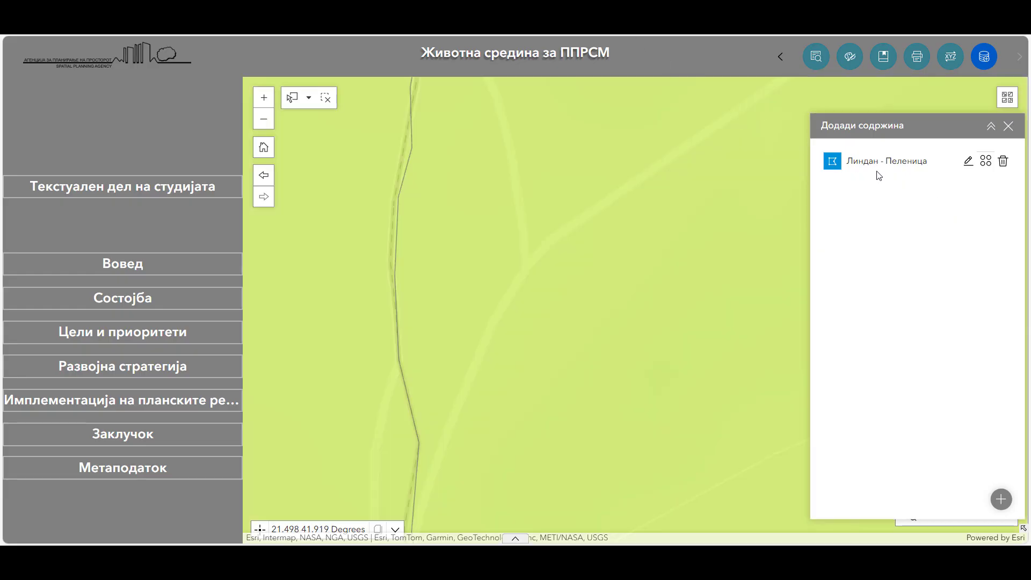
click(987, 162)
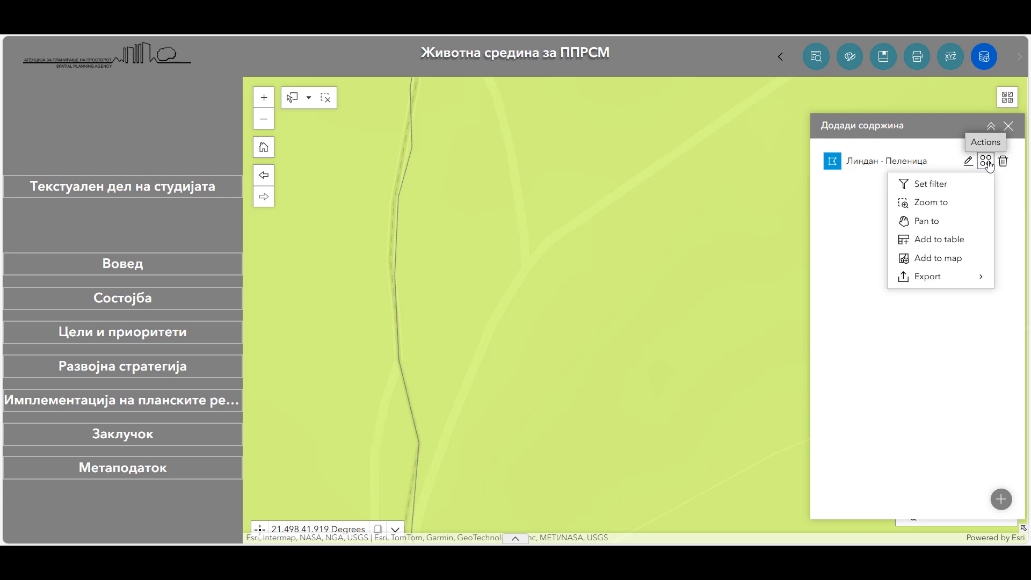
click(965, 262)
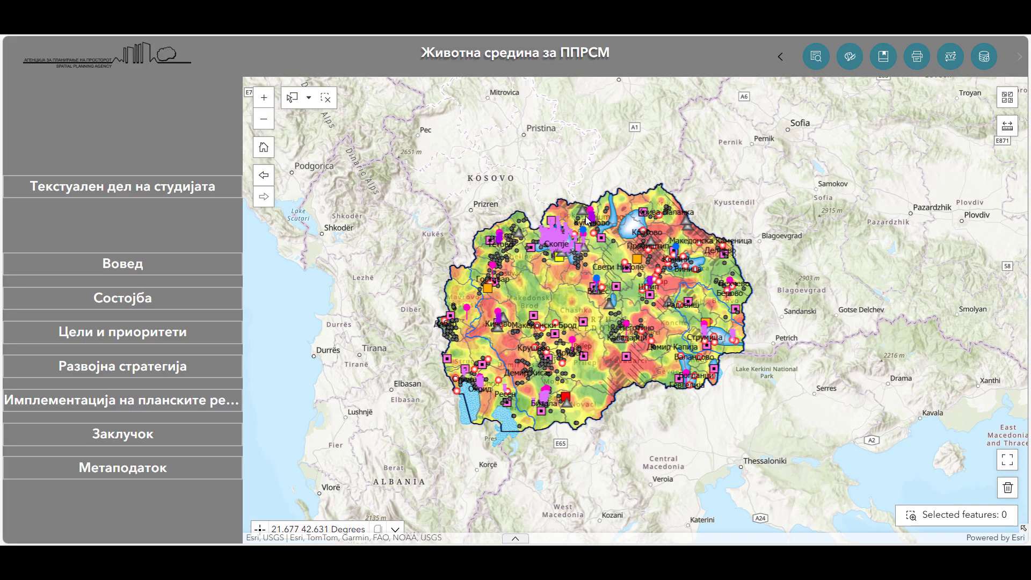
- Show the attribute tables, view Индустриска жешка точка and Депонија, and browse the remaining layers through to Линдан - Пеленица
click(516, 539)
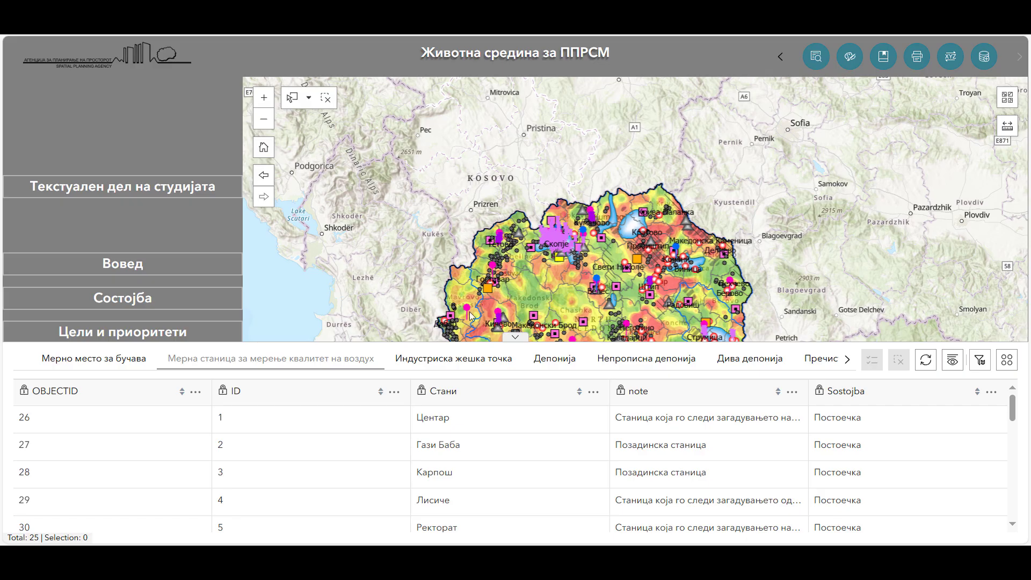
click(454, 367)
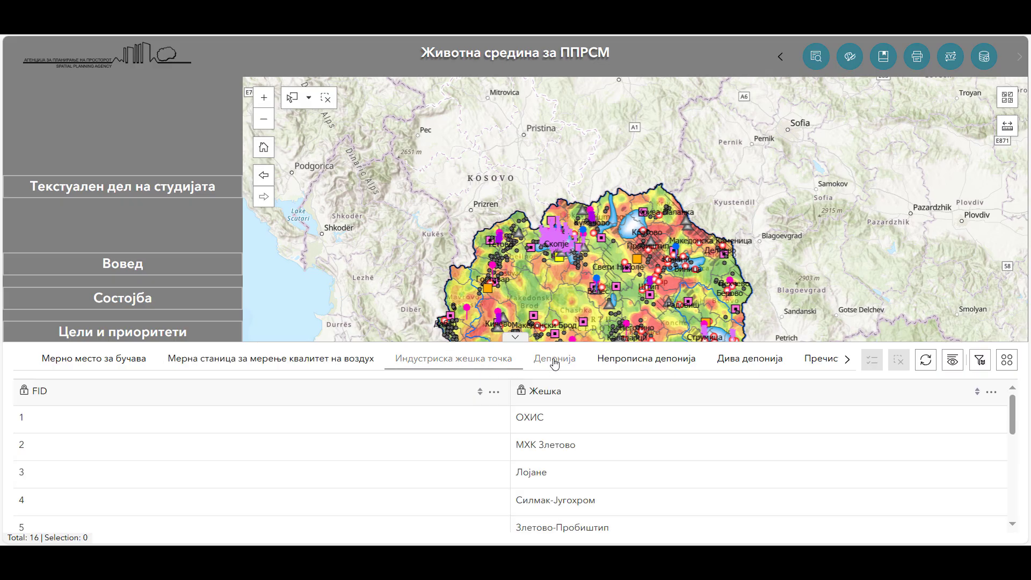
click(554, 359)
click(847, 359)
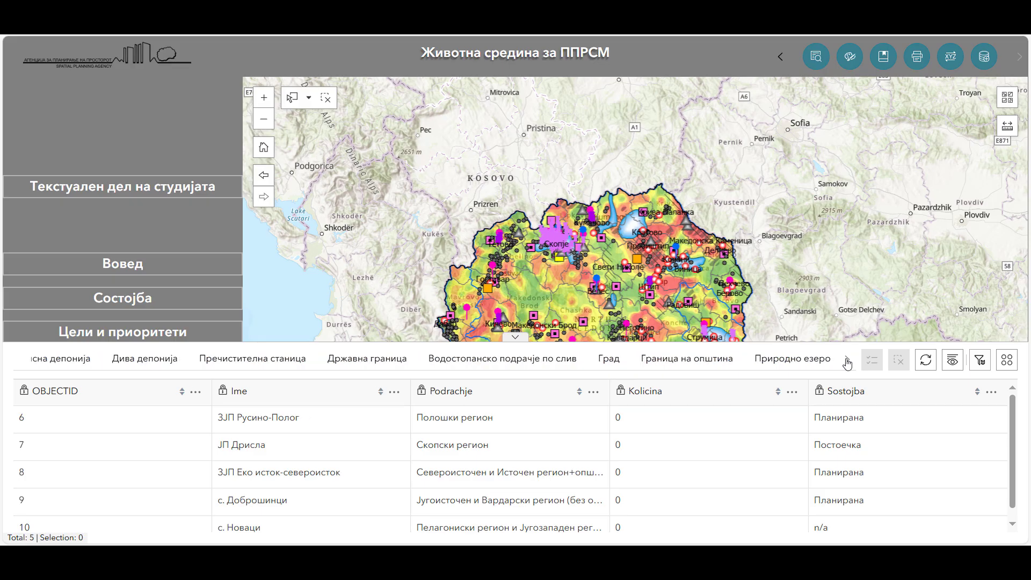
click(848, 359)
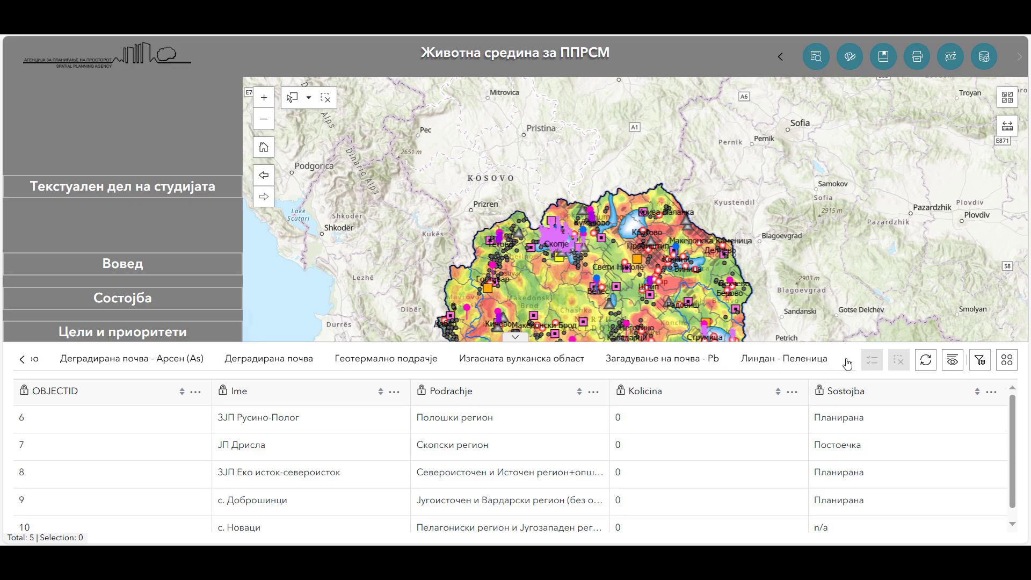
- Open the Мерно место за бучава attribute table and look through its records
click(22, 359)
click(94, 358)
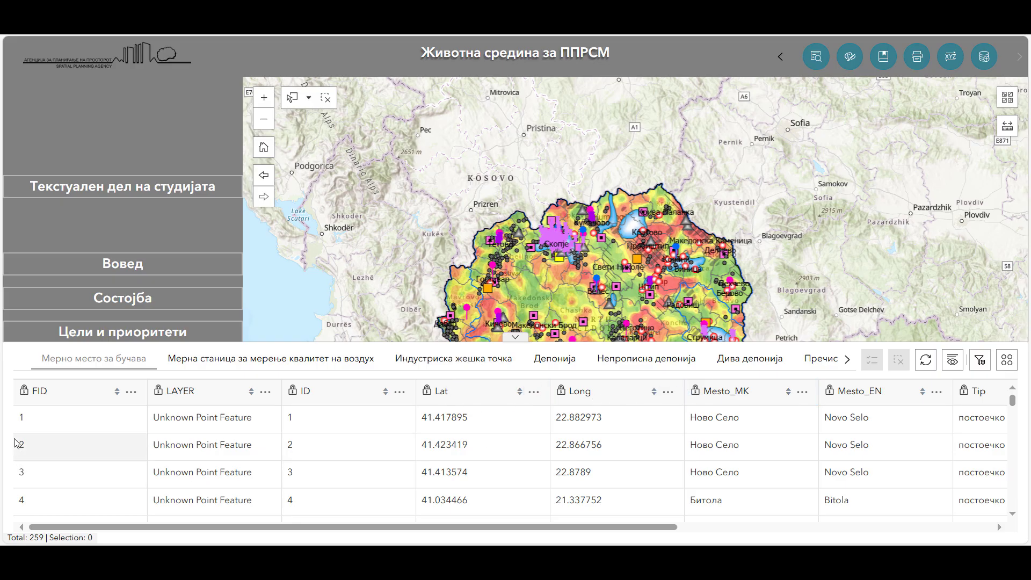
scroll(85, 470, down, 6)
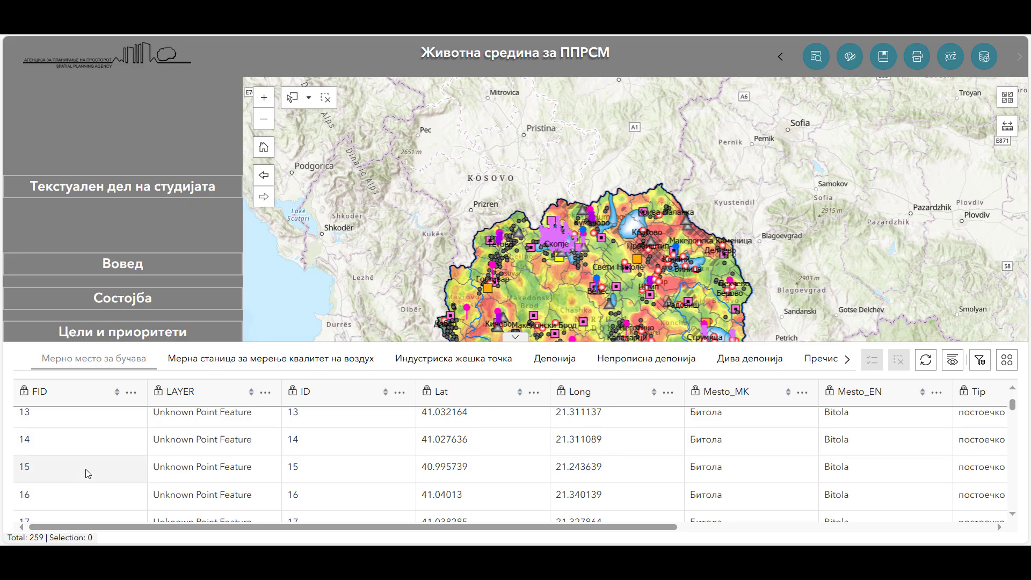
scroll(89, 474, down, 4)
scroll(89, 474, up, 10)
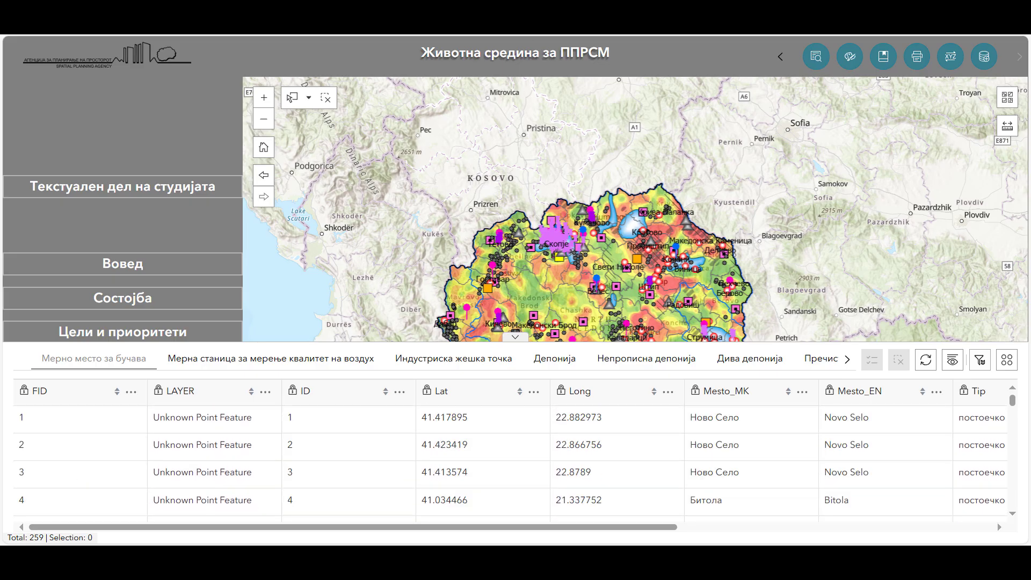
- Sort the Мерно место за бучава table by Mesto_MK, first ascending and finally descending
scroll(510, 456, right, 4)
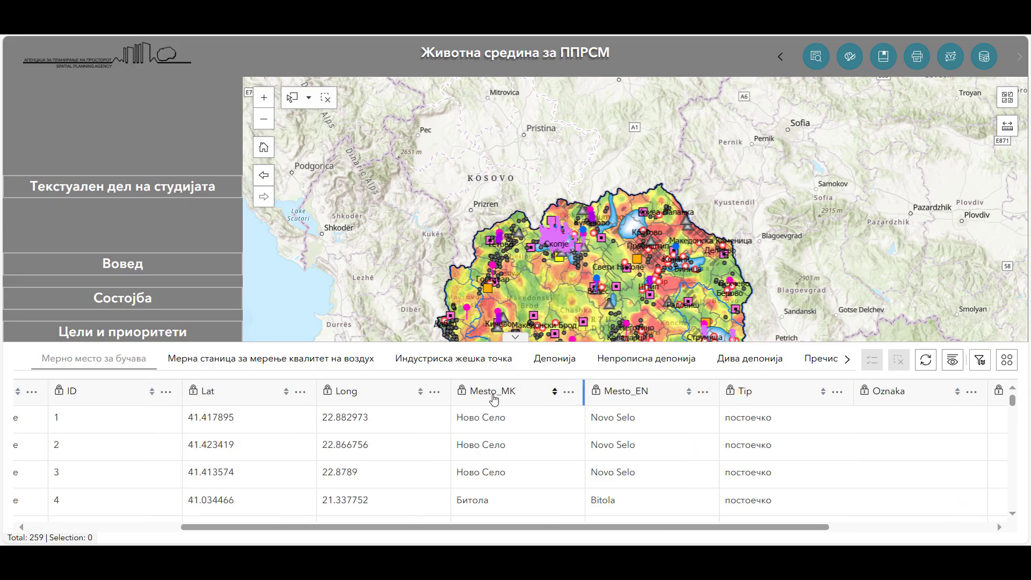
click(493, 398)
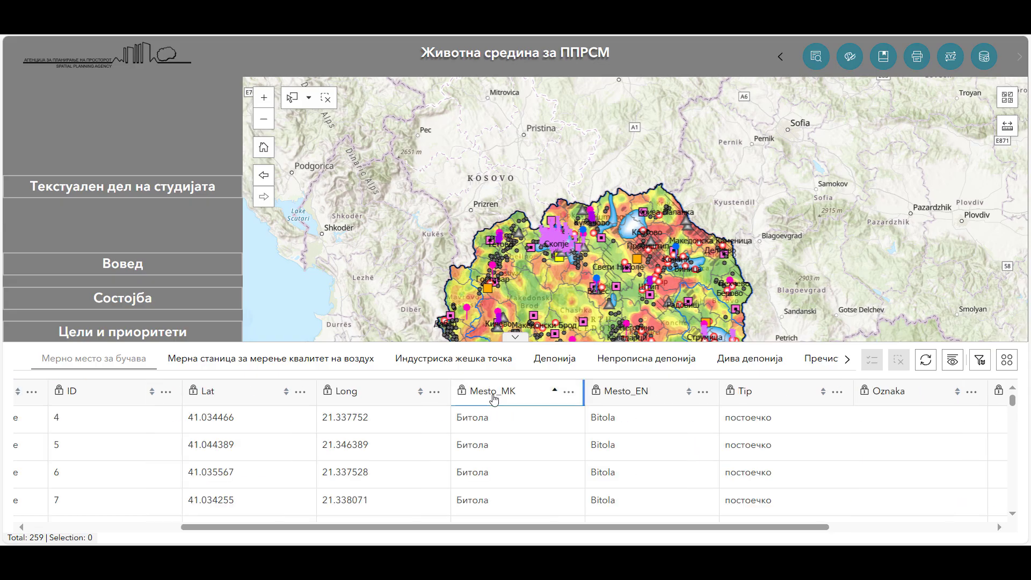
click(494, 398)
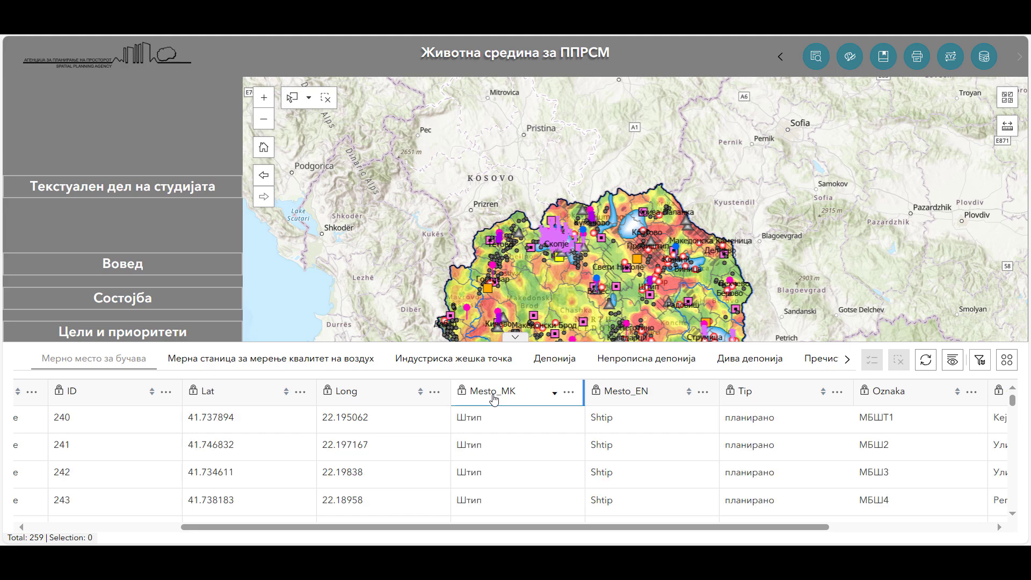
- Clear the Mesto_MK sorting in the Мерно место за бучава table
click(494, 397)
- Hide the FID, LAYER, ID and Lat columns of the Мерно место за бучава table and restore all columns
click(953, 360)
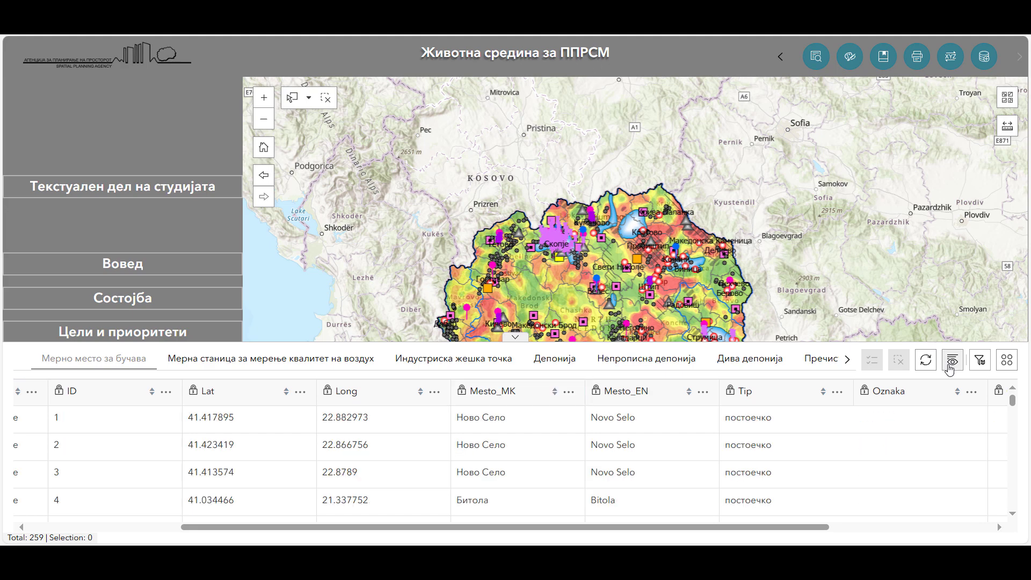
click(839, 192)
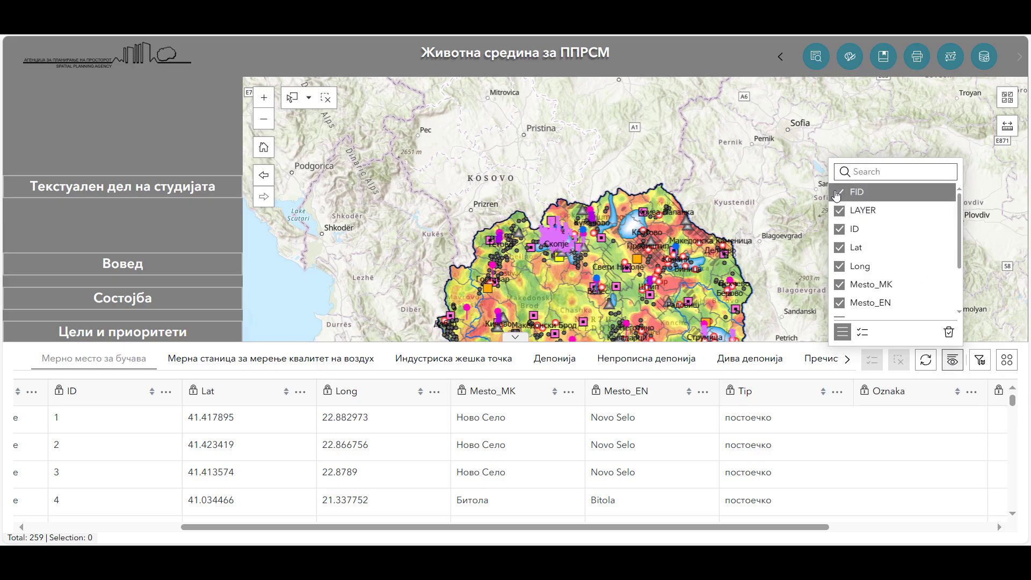
click(840, 211)
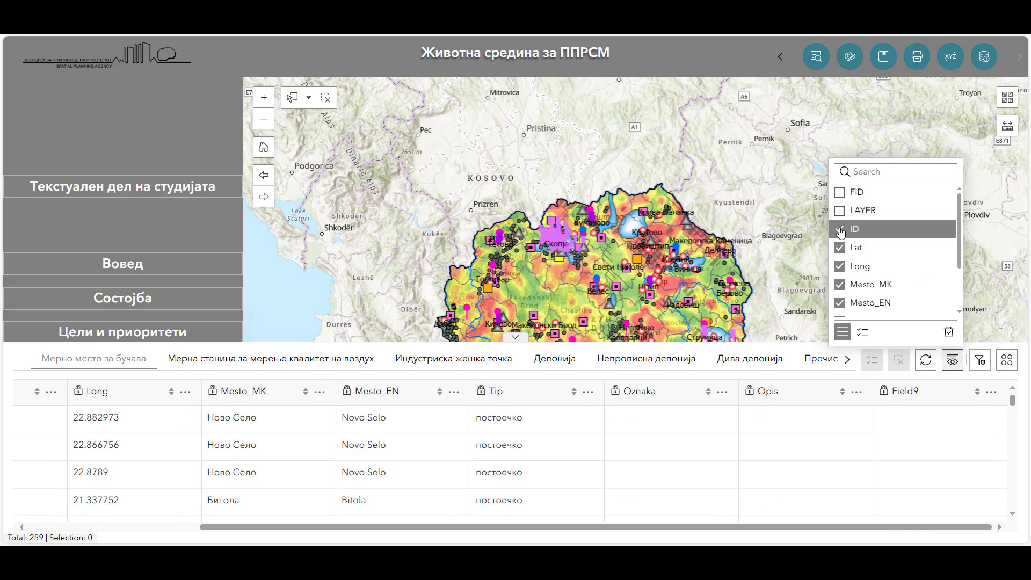
click(840, 230)
click(839, 248)
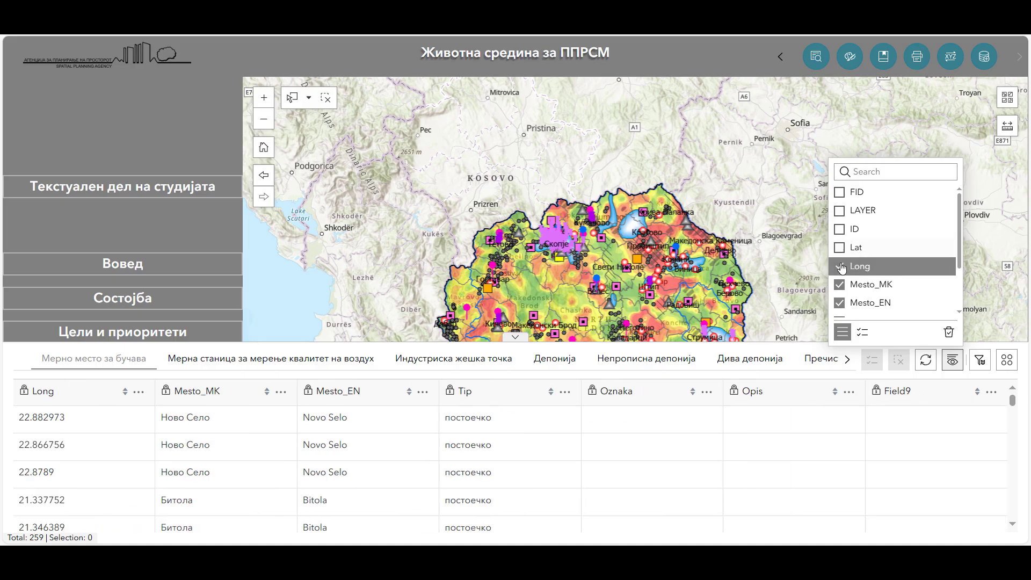
click(842, 332)
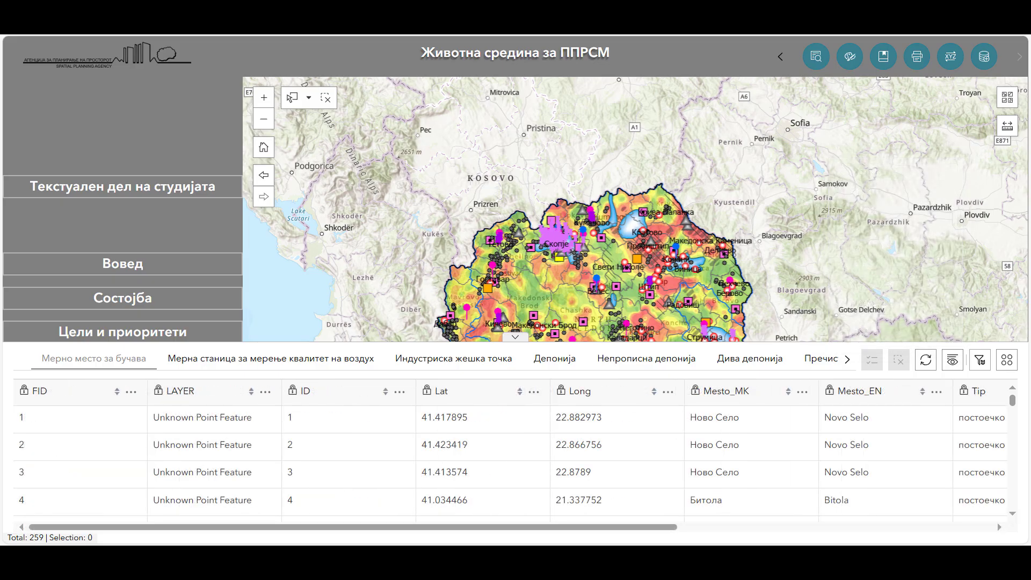
- Select the records with FID 1, 2 and 3 one after another and clear the selection
click(41, 425)
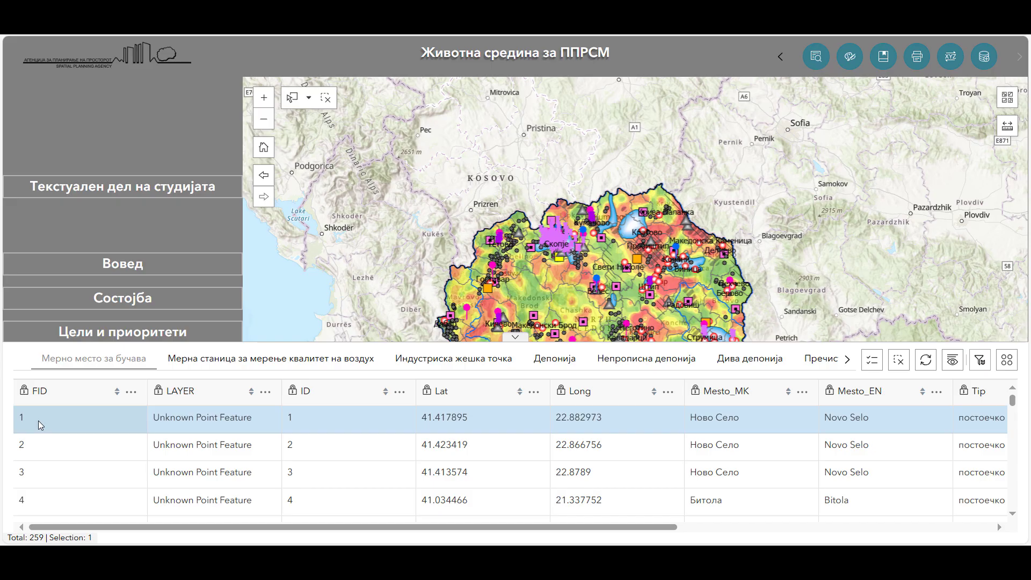
click(37, 456)
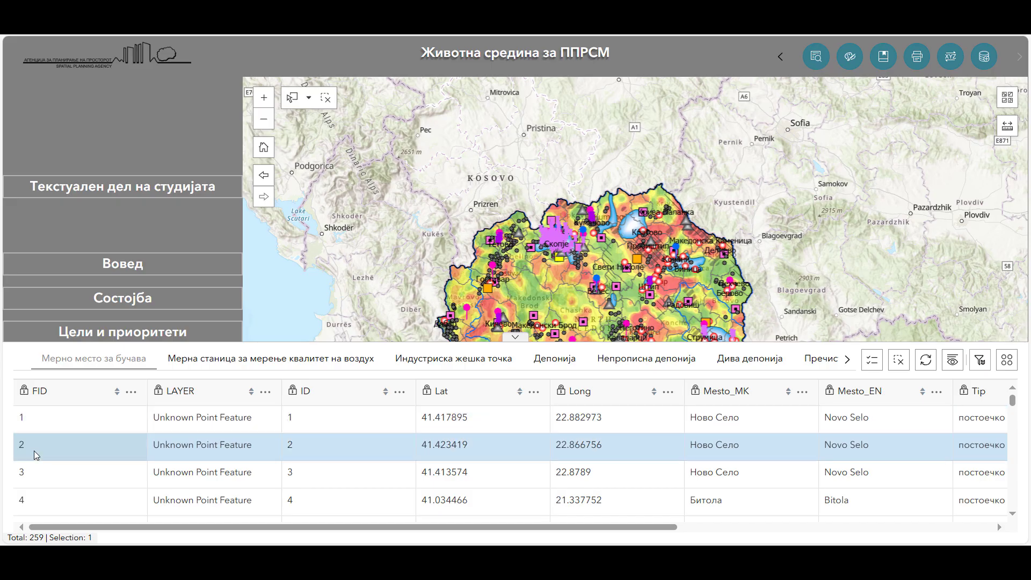
click(35, 473)
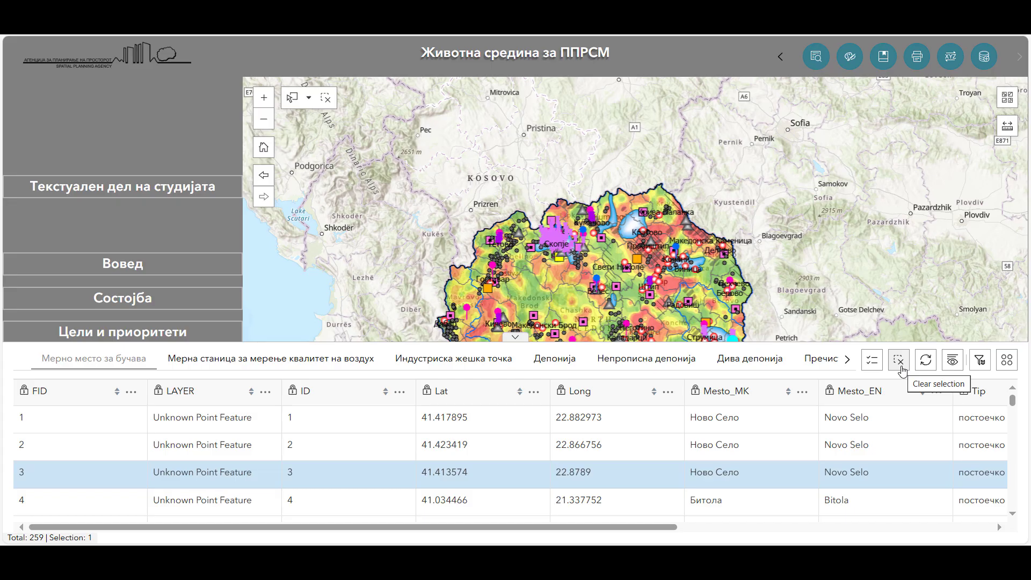
click(902, 370)
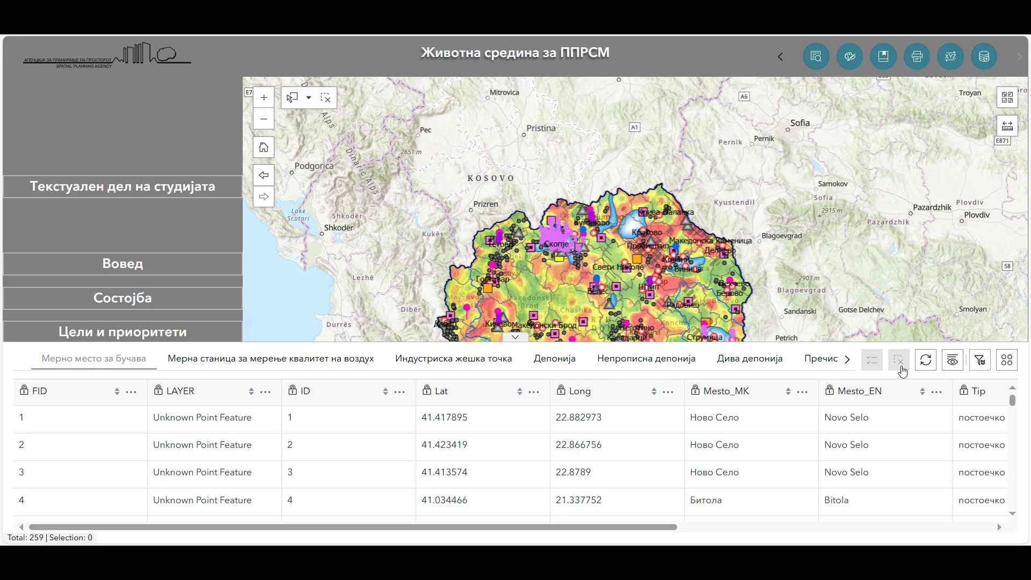
- Select the record with FID 1, zoom the map to it and apply Show on map to the selection
click(978, 418)
click(1007, 360)
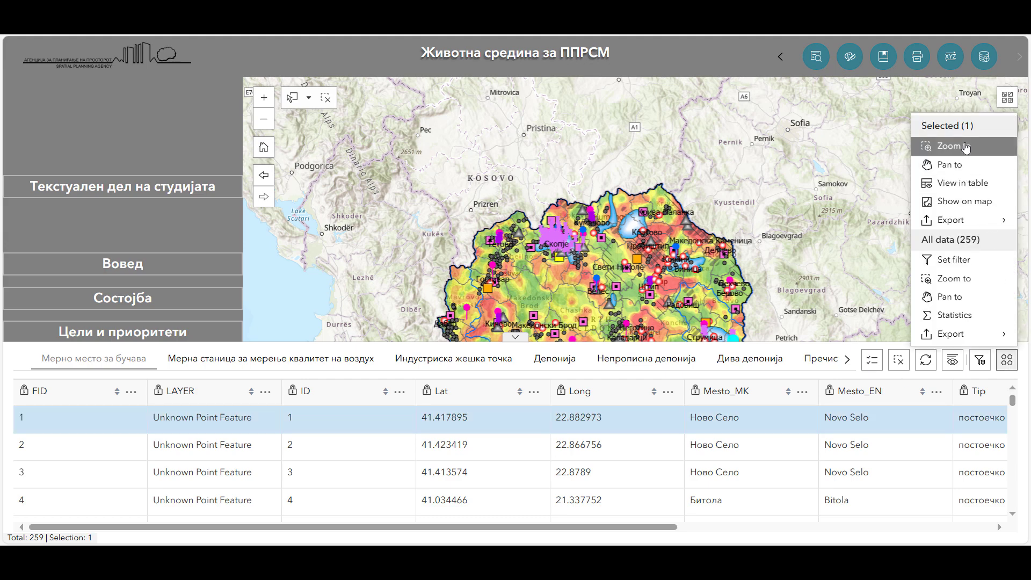
click(965, 147)
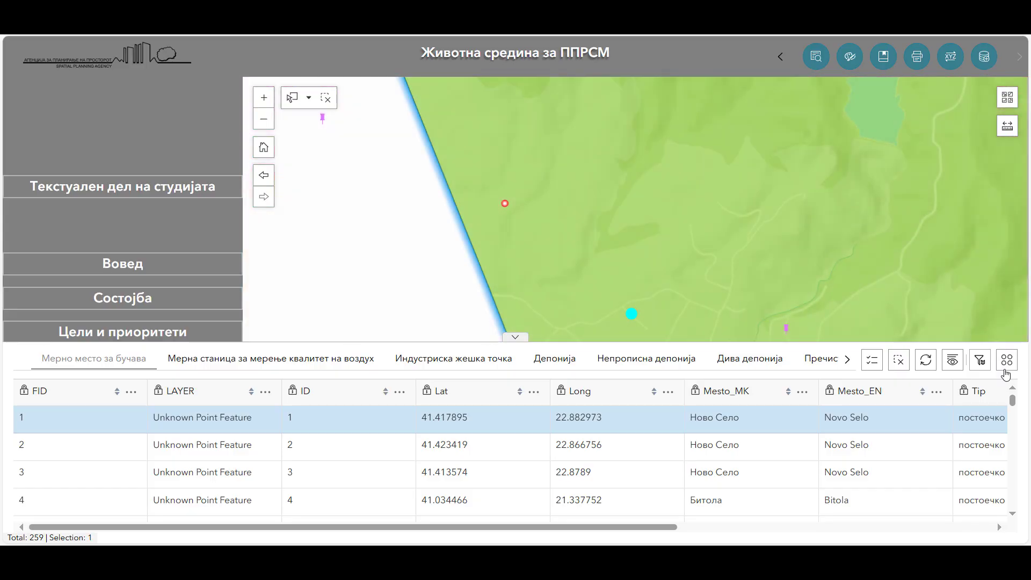
click(1006, 361)
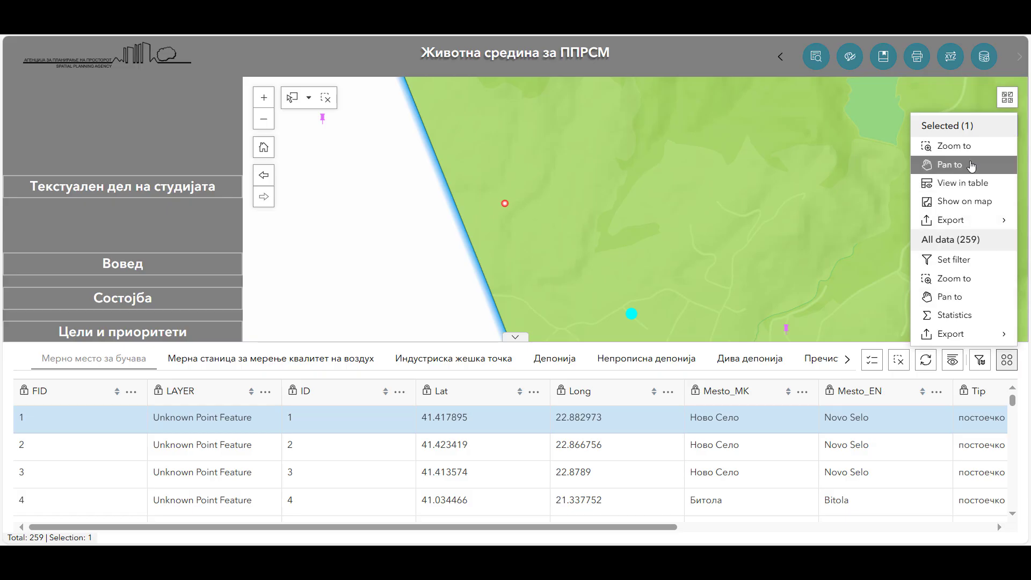
click(973, 203)
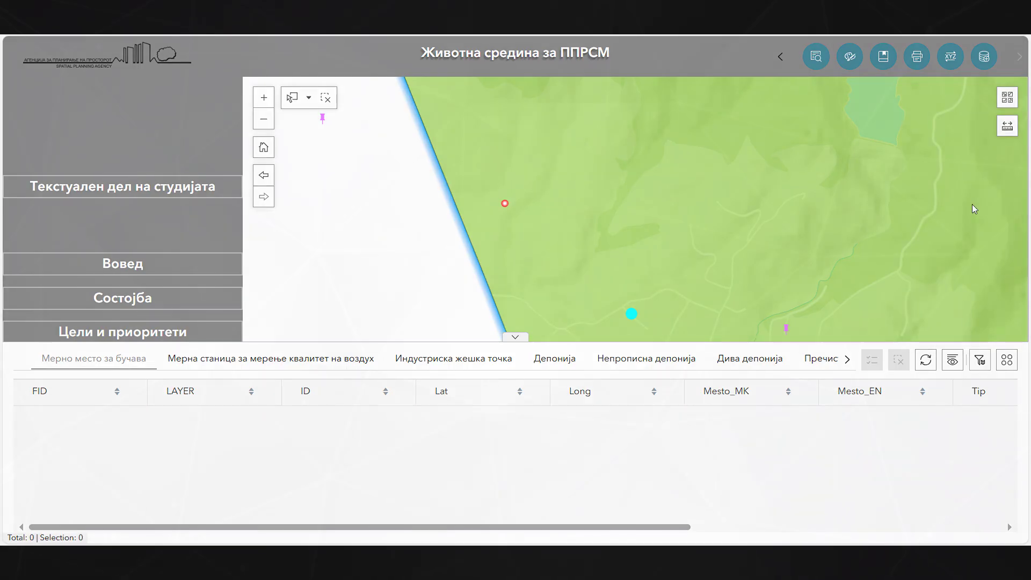